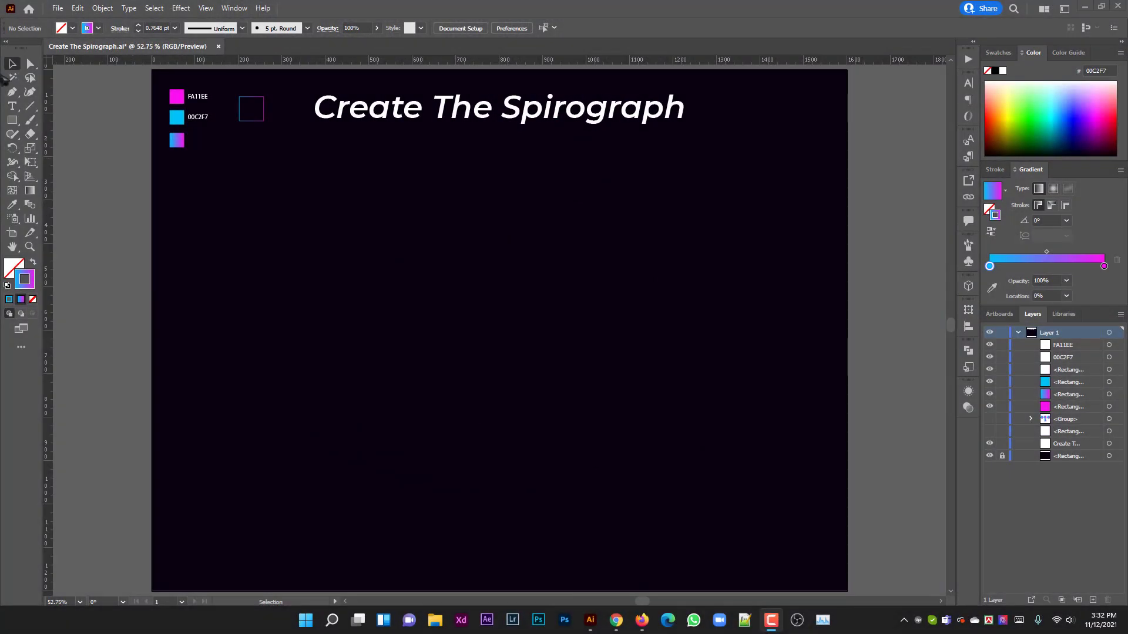
Draw a five-pointed gradient-stroke star, about 560 × 533 px, from the artboard centre
{"action": "left_click_drag", "start_coordinate": [11, 120], "coordinate": [57, 178]}
{"action": "left_click", "coordinate": [57, 177]}
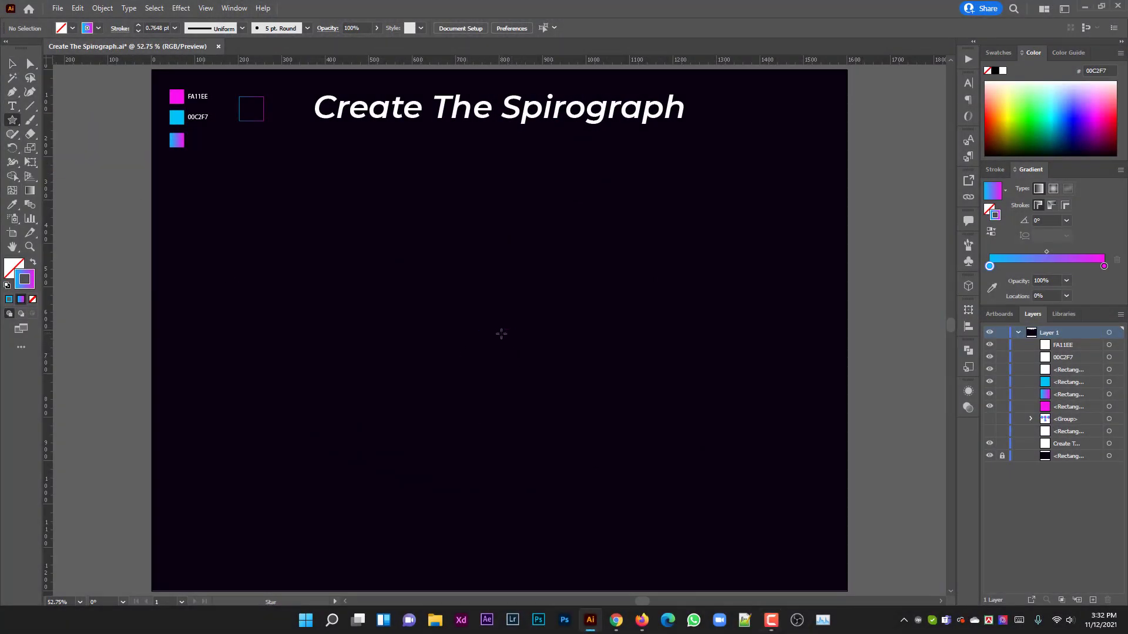
{"action": "left_click_drag", "start_coordinate": [498, 330], "coordinate": [617, 381]}
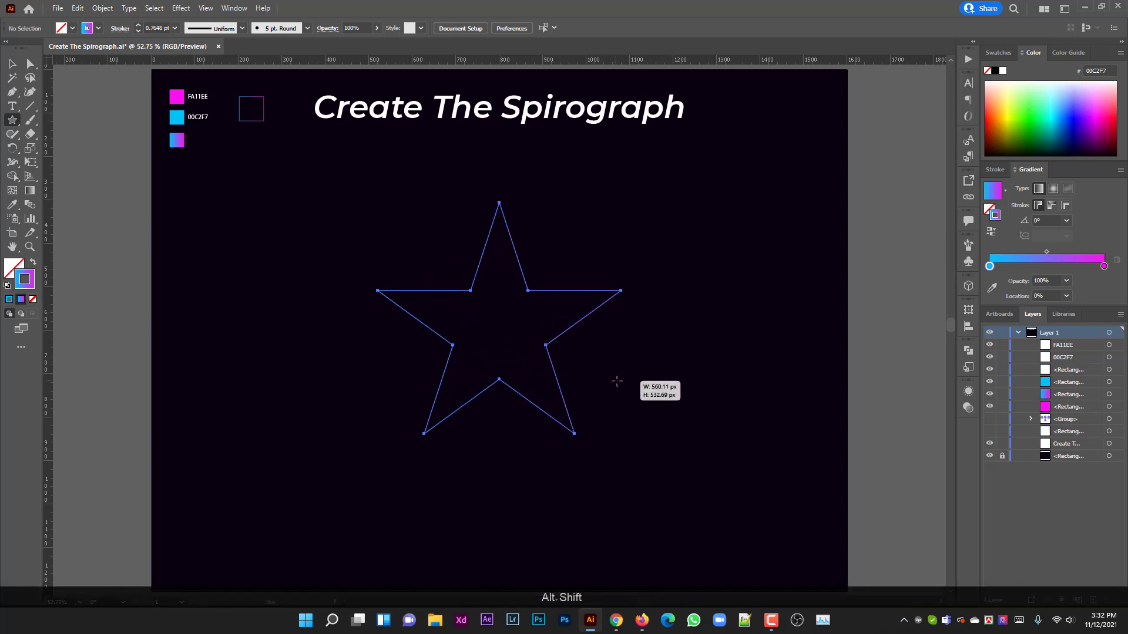
Apply a Transform effect to the star: 95% horizontal and vertical scale, 31 copies, 1° angle
{"action": "left_click", "coordinate": [187, 9]}
{"action": "mouse_move", "coordinate": [217, 103]}
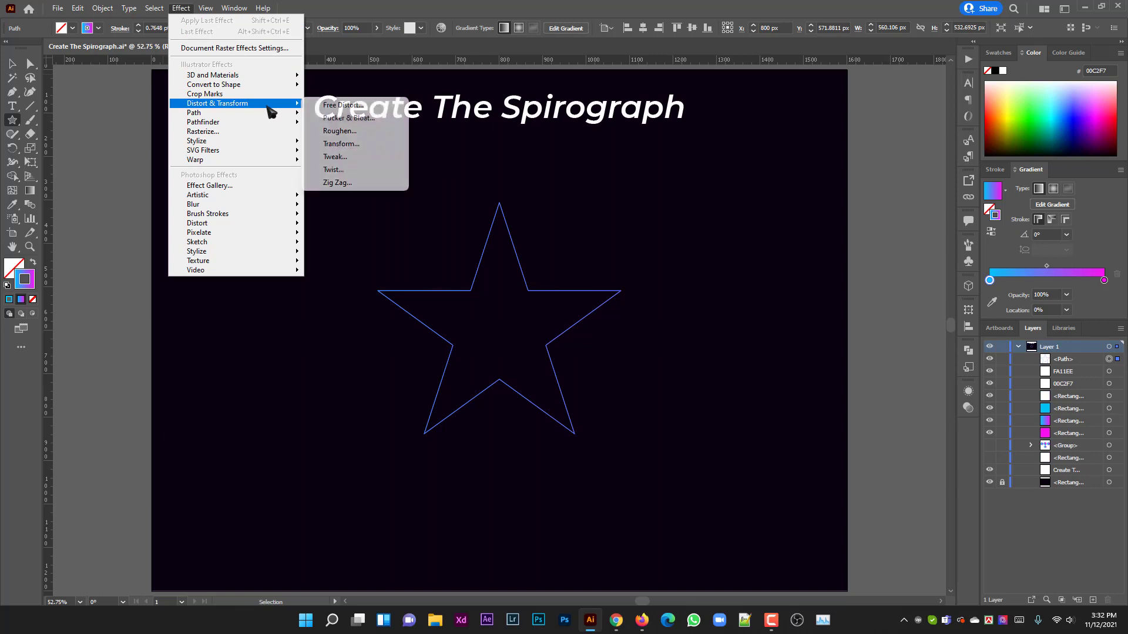
{"action": "left_click", "coordinate": [358, 144]}
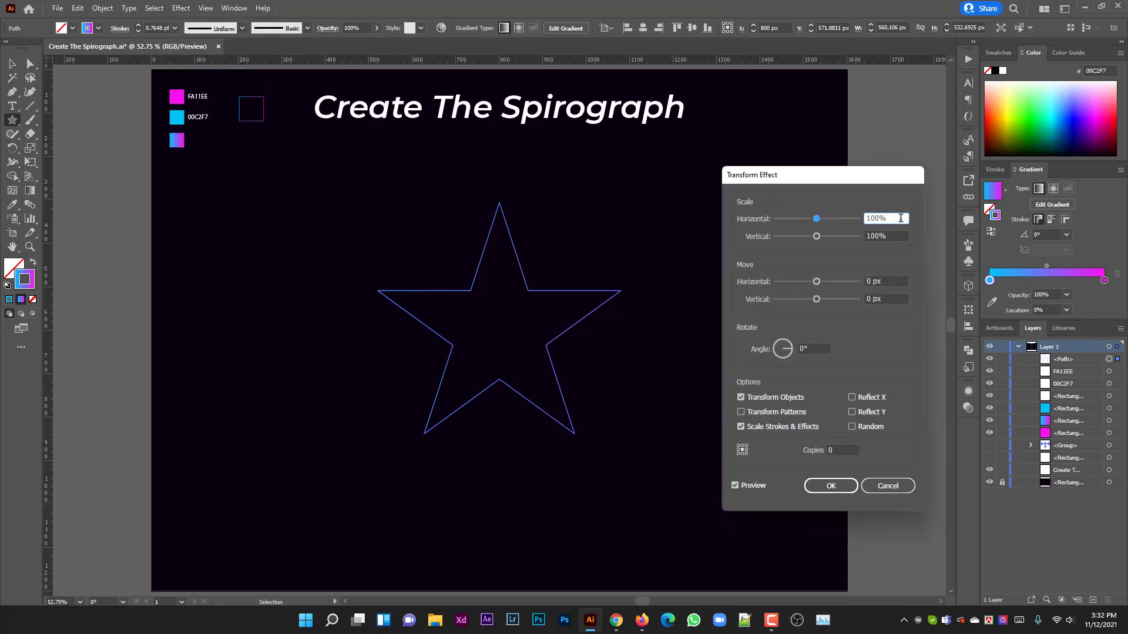
{"action": "type", "text": "5"}
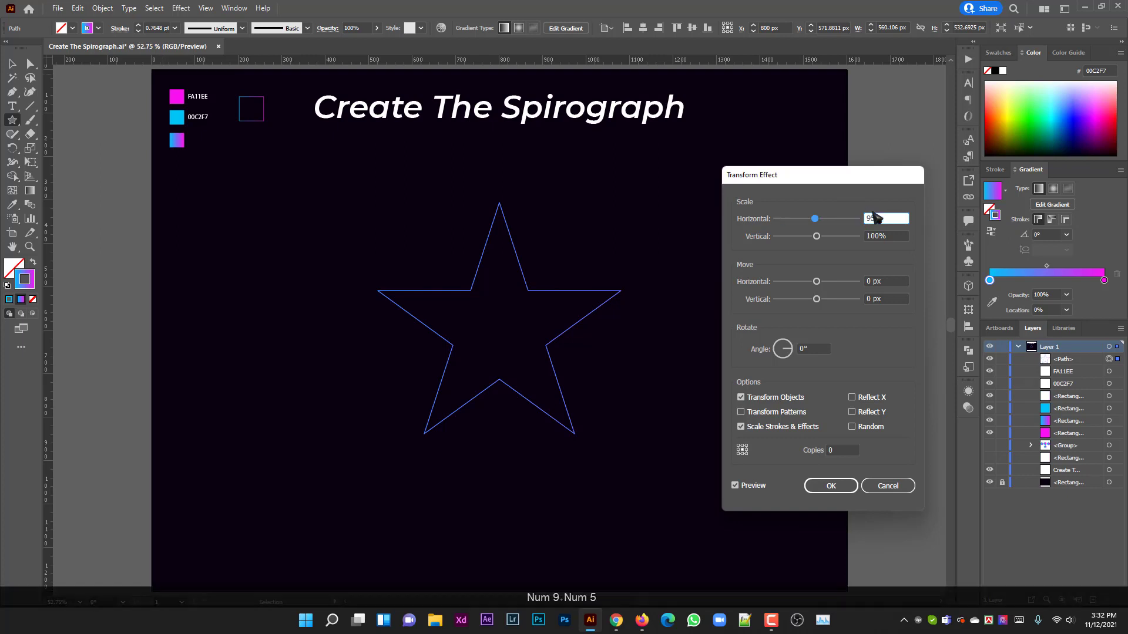
{"action": "key", "text": "Tab"}
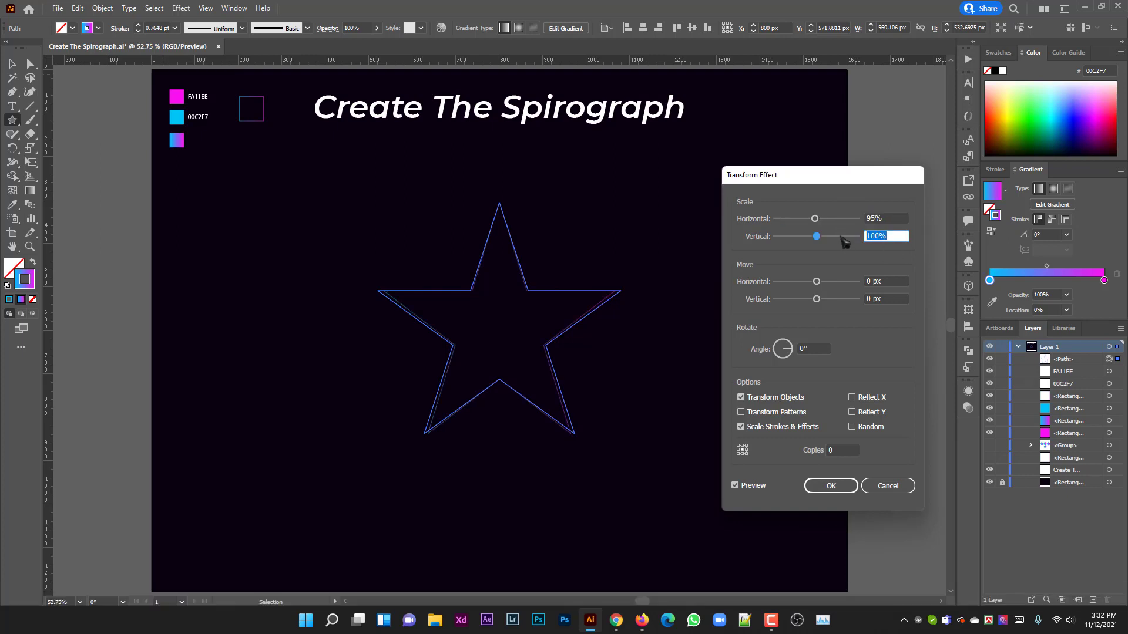
{"action": "type", "text": "95"}
{"action": "left_click", "coordinate": [844, 451]}
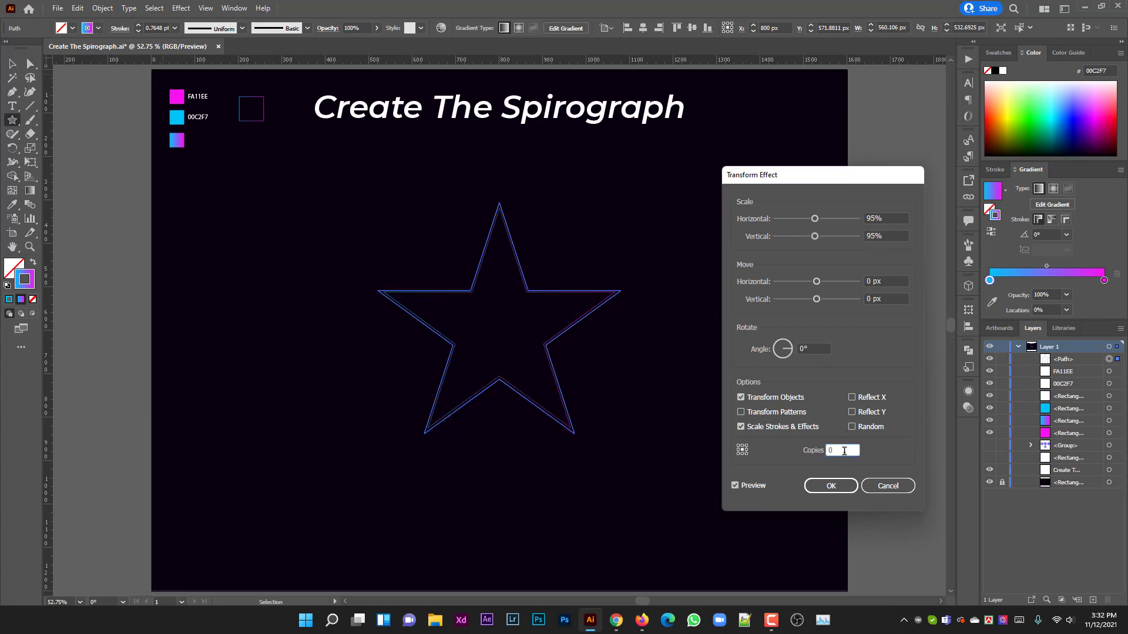
{"action": "type", "text": "27"}
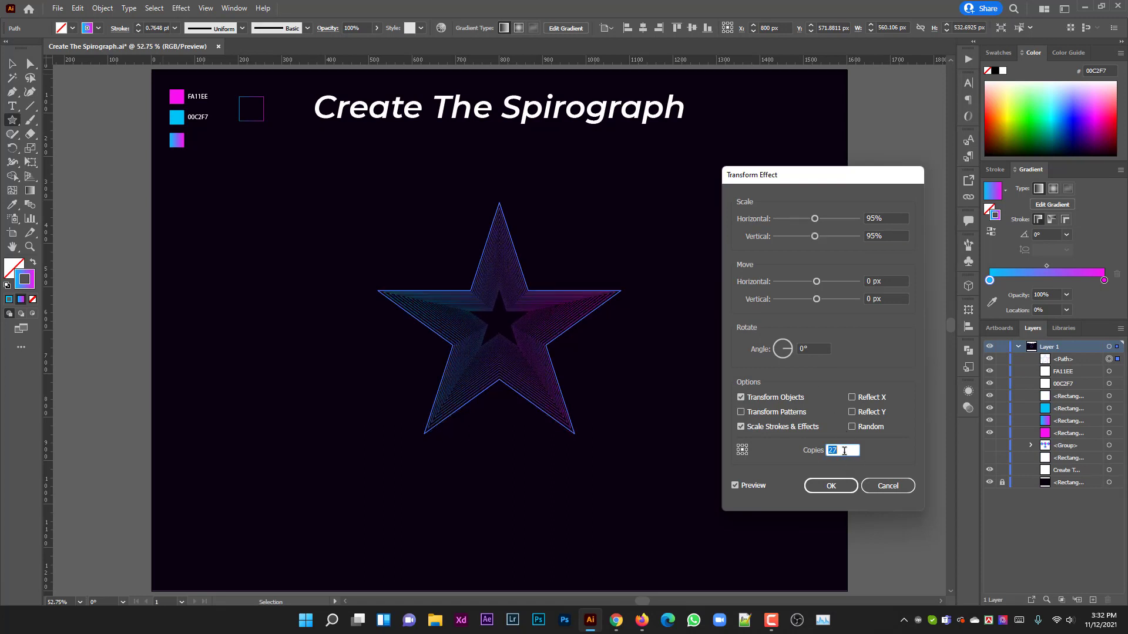
{"action": "left_click", "coordinate": [819, 349]}
{"action": "key", "text": "Up"}
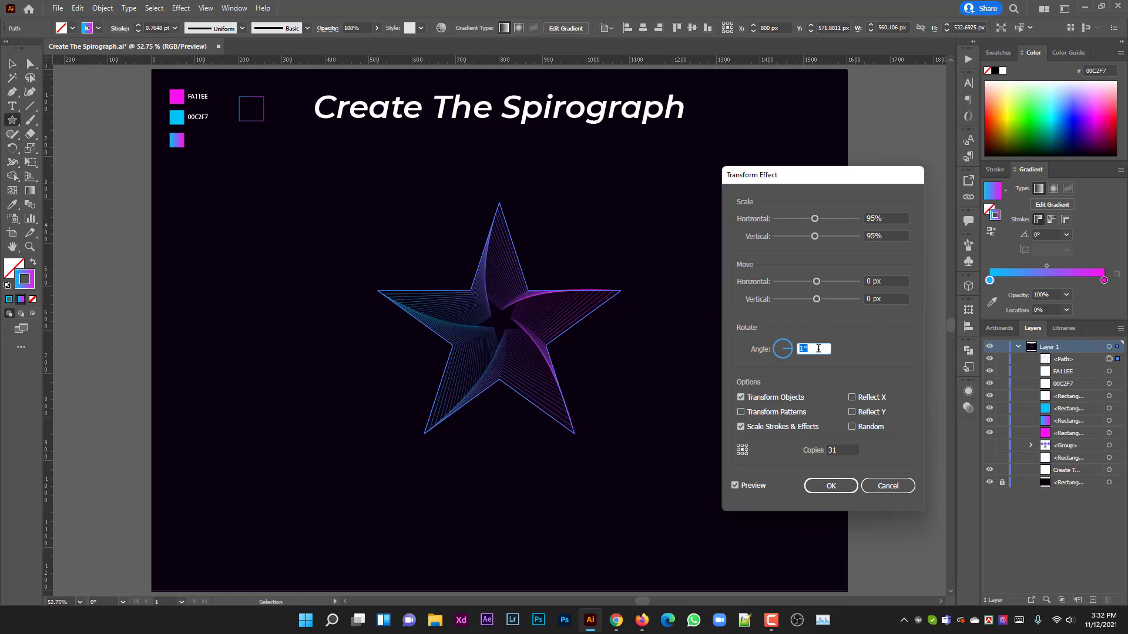
{"action": "key", "text": "Up"}
{"action": "key", "text": "Down"}
{"action": "left_click", "coordinate": [842, 486]}
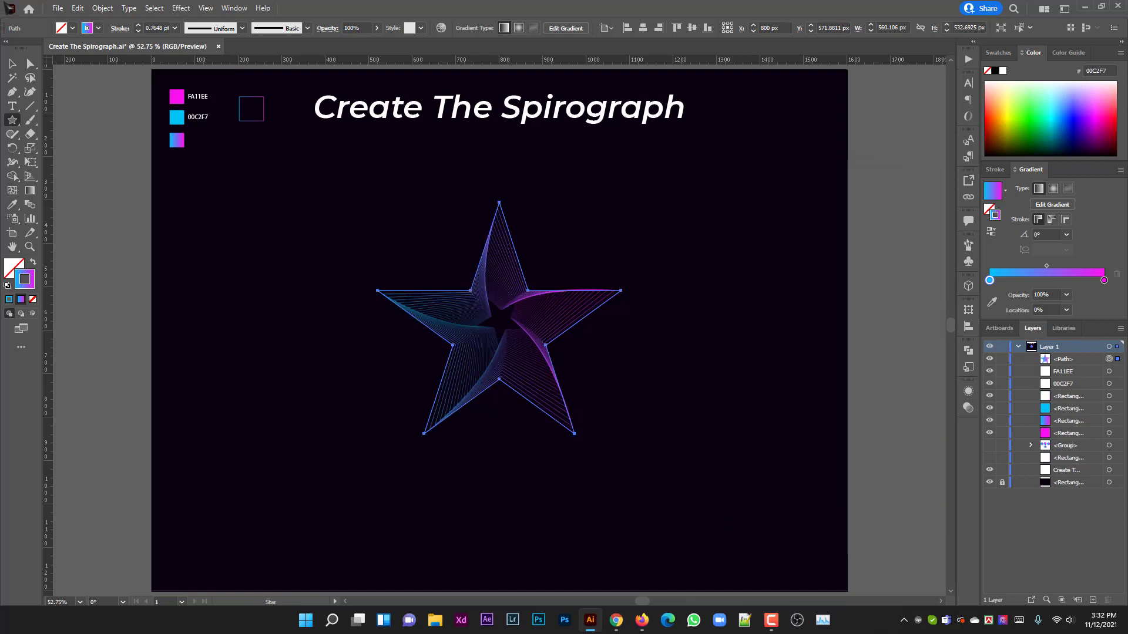
Slightly round the spiral star's corners and shift it straight to the artboard's right edge
{"action": "left_click", "coordinate": [31, 65]}
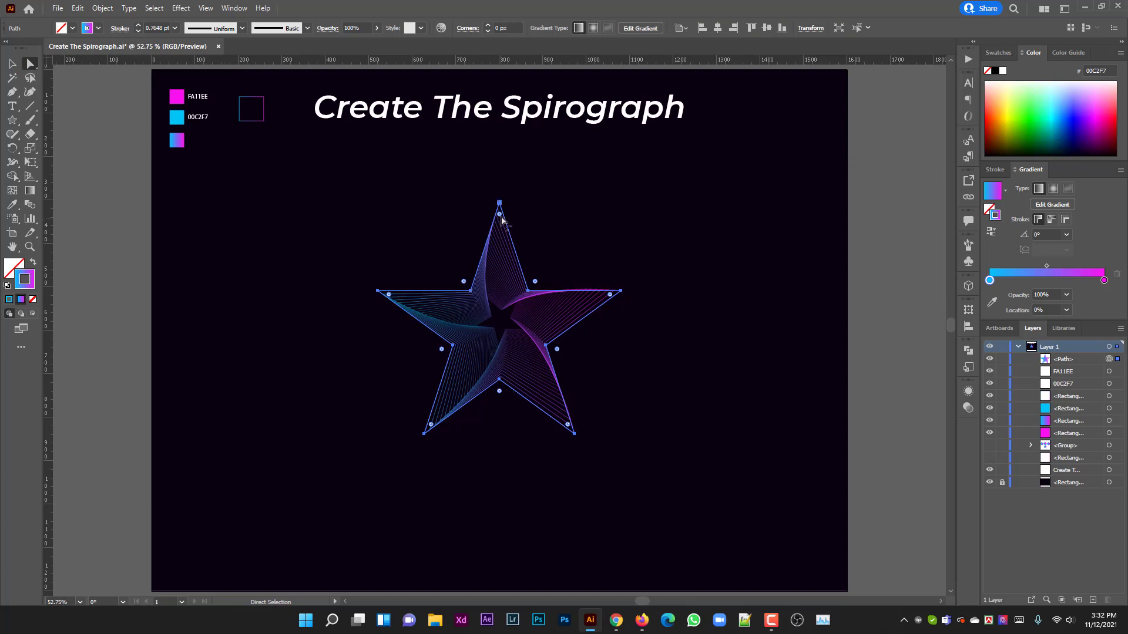
{"action": "mouse_move", "coordinate": [502, 218]}
{"action": "left_mouse_down"}
{"action": "mouse_move", "coordinate": [506, 271]}
{"action": "mouse_move", "coordinate": [508, 224]}
{"action": "left_mouse_up"}
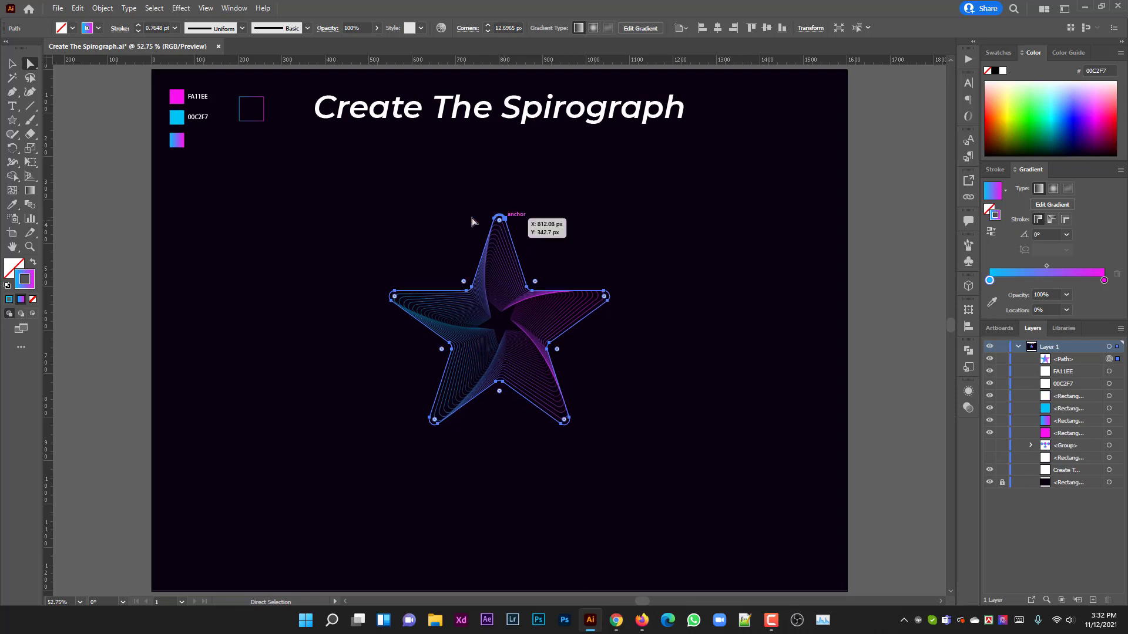
{"action": "key", "text": "v"}
{"action": "left_click", "coordinate": [222, 262]}
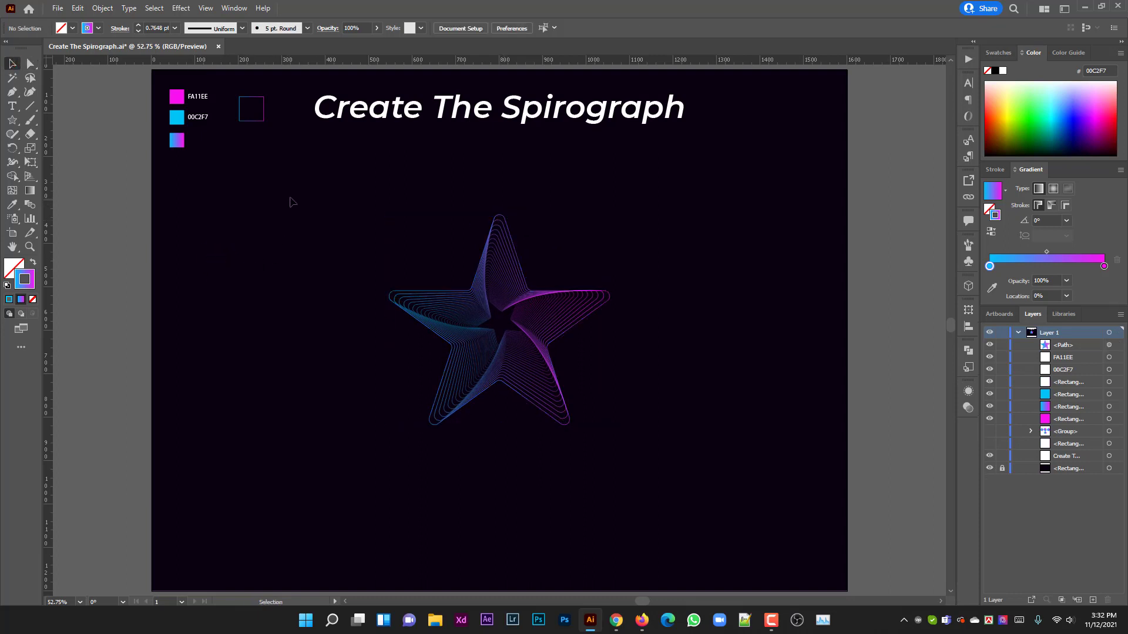
{"action": "left_click_drag", "start_coordinate": [292, 202], "coordinate": [588, 410]}
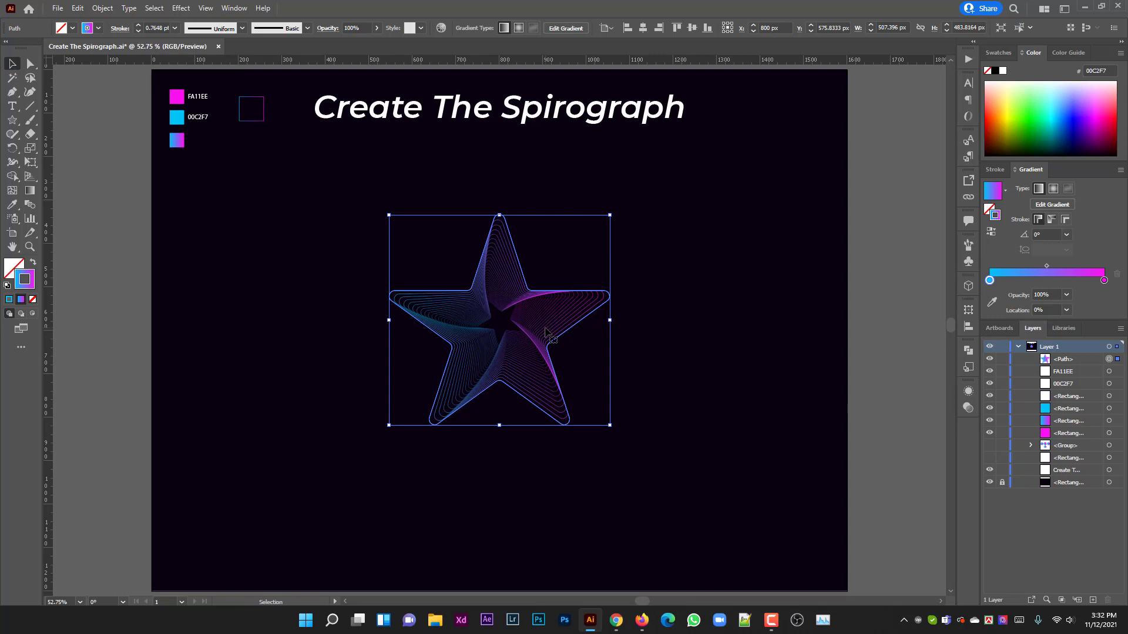
{"action": "left_click_drag", "start_coordinate": [544, 327], "coordinate": [911, 366]}
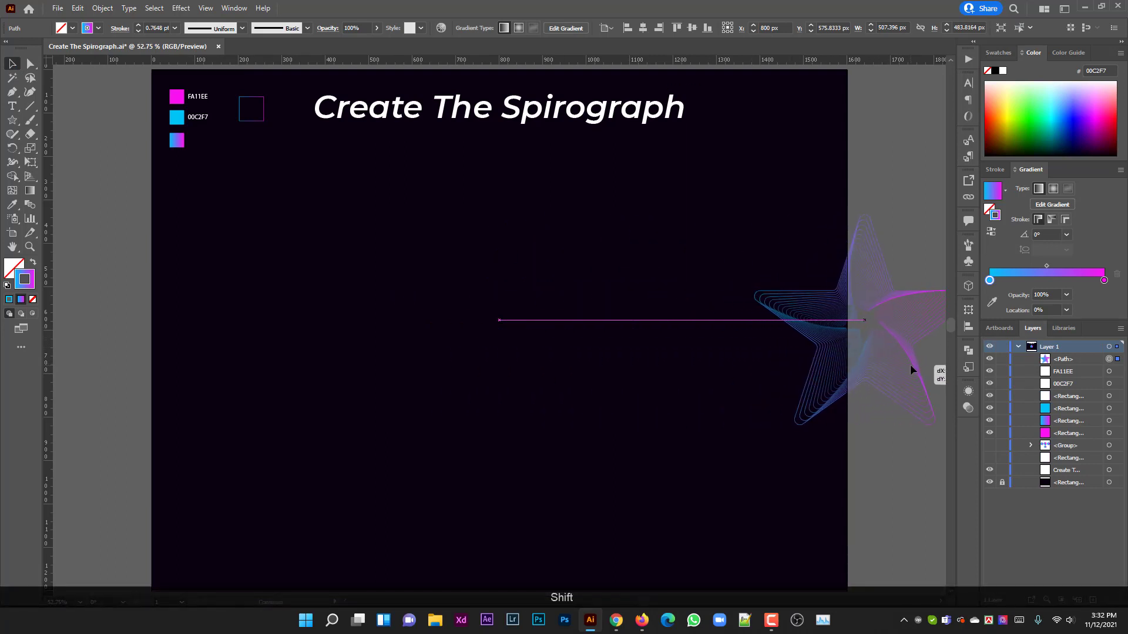
{"action": "left_click_drag", "start_coordinate": [911, 365], "coordinate": [891, 365]}
{"action": "left_click", "coordinate": [896, 482]}
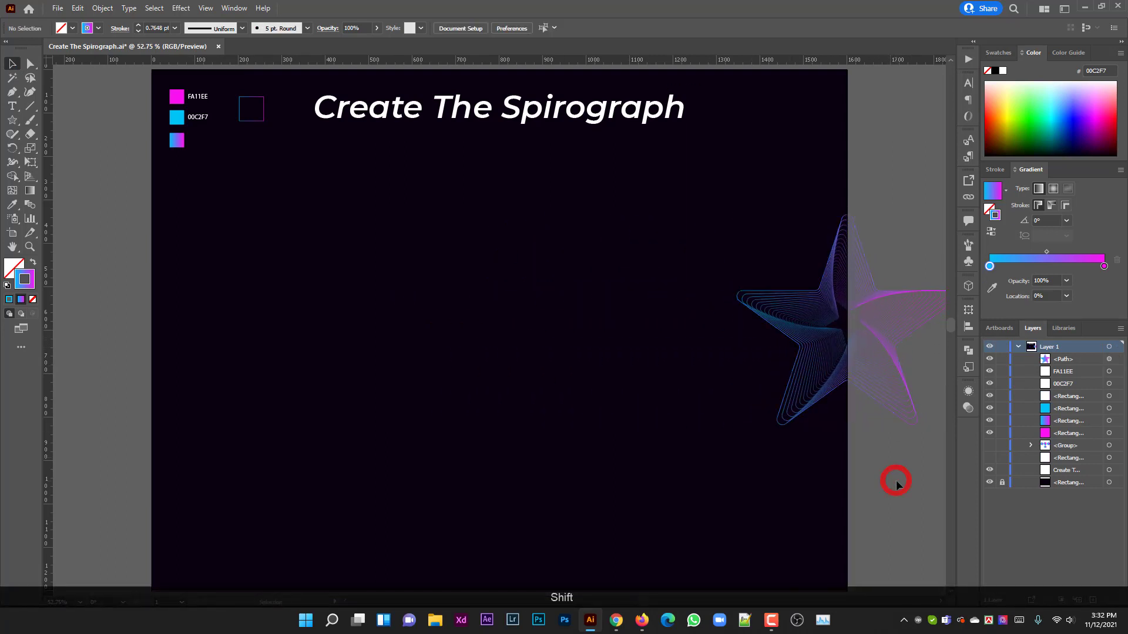
Create a 3-sided polygon at the artboard centre and enlarge it
{"action": "right_click", "coordinate": [20, 121]}
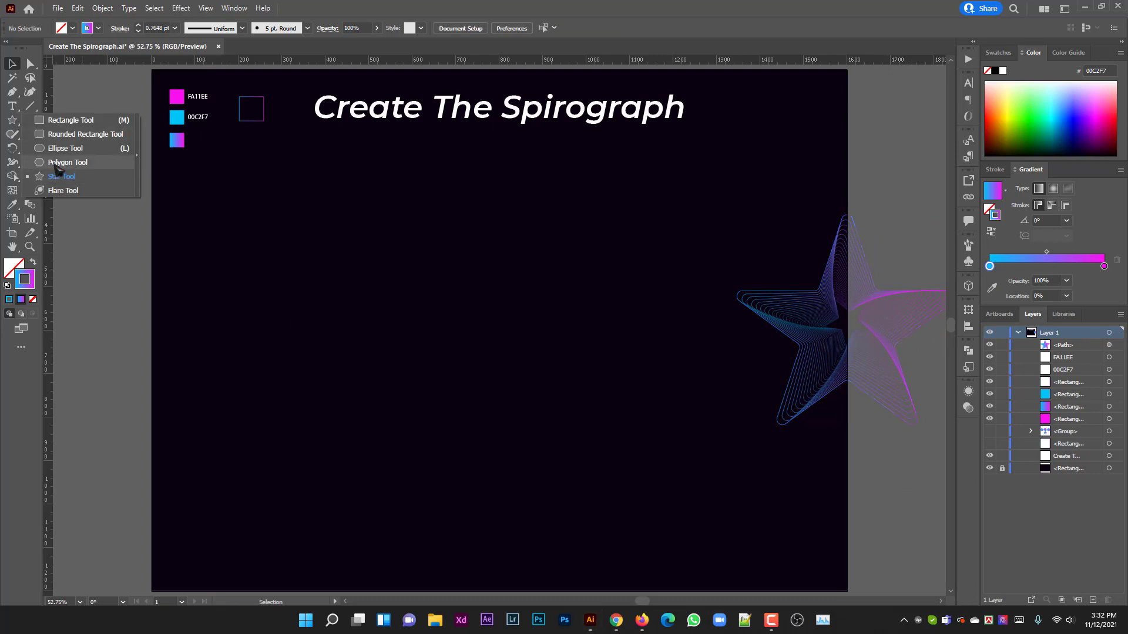
{"action": "left_click", "coordinate": [65, 162]}
{"action": "left_click", "coordinate": [484, 323]}
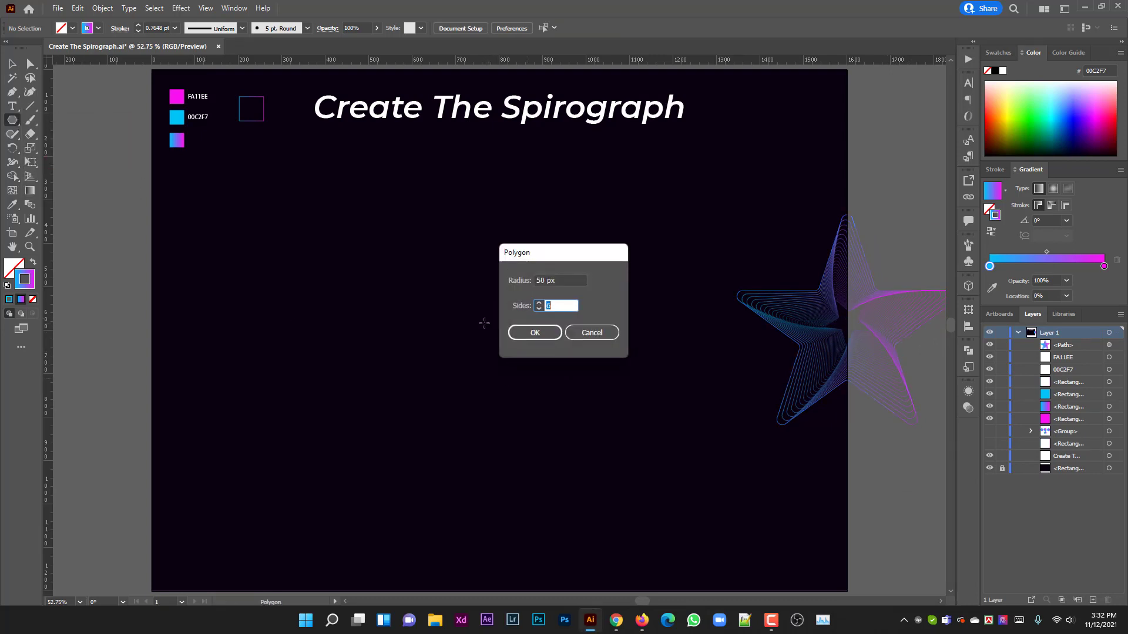
{"action": "type", "text": "3"}
{"action": "left_click", "coordinate": [534, 333]}
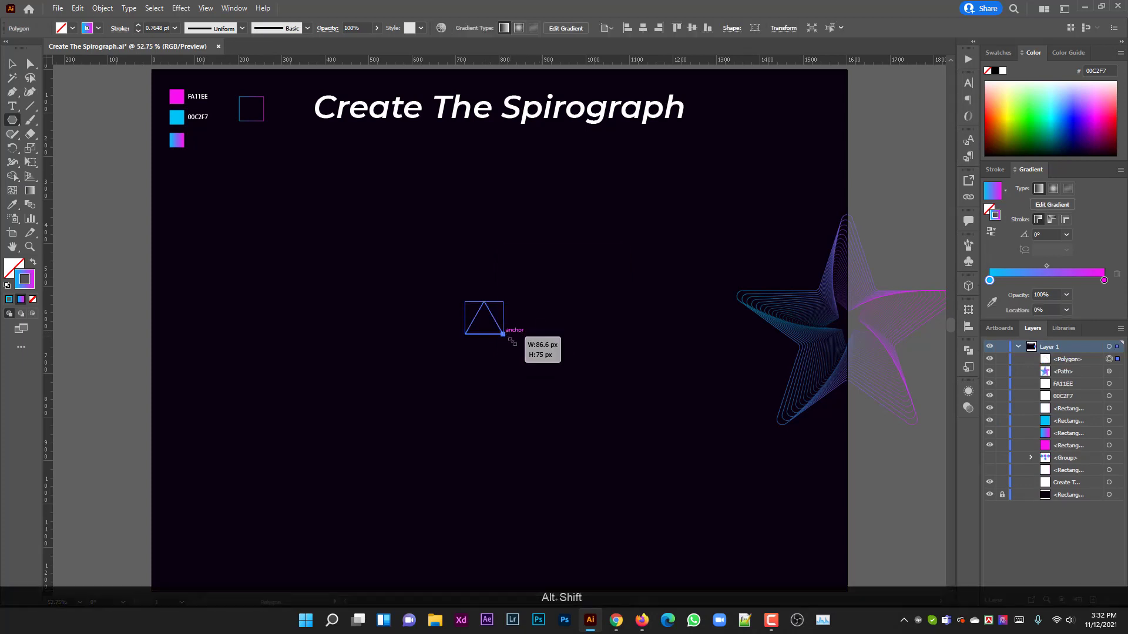
{"action": "left_click_drag", "start_coordinate": [504, 333], "coordinate": [588, 382]}
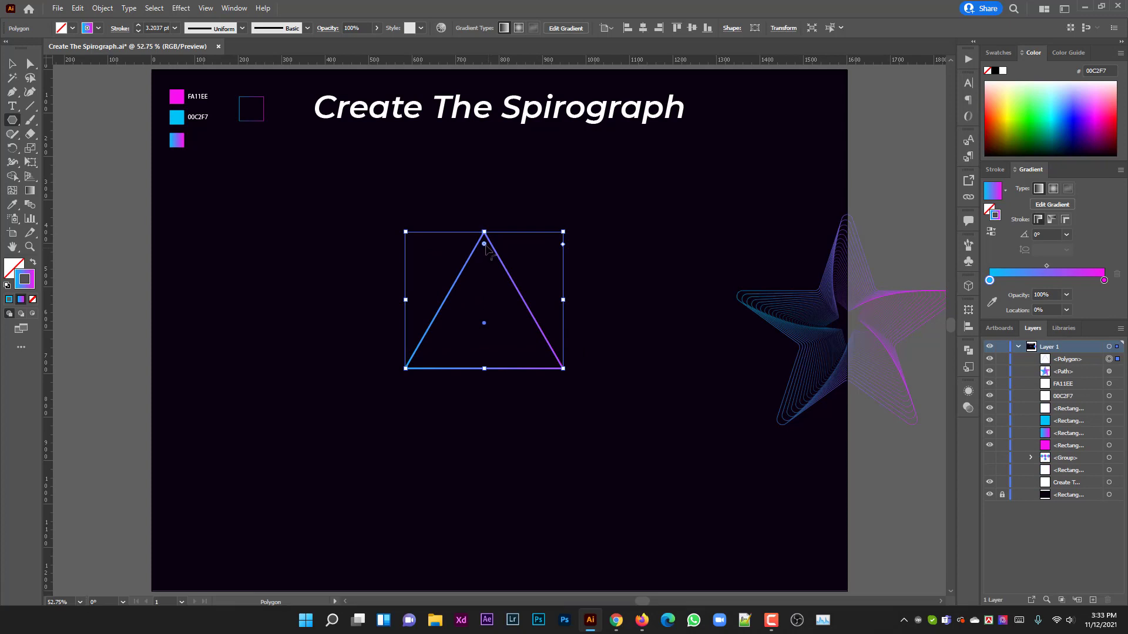
Round the triangle's corners and set its stroke weight to 1 pt
{"action": "left_click_drag", "start_coordinate": [485, 244], "coordinate": [484, 252]}
{"action": "left_click", "coordinate": [174, 28]}
{"action": "left_click", "coordinate": [188, 82]}
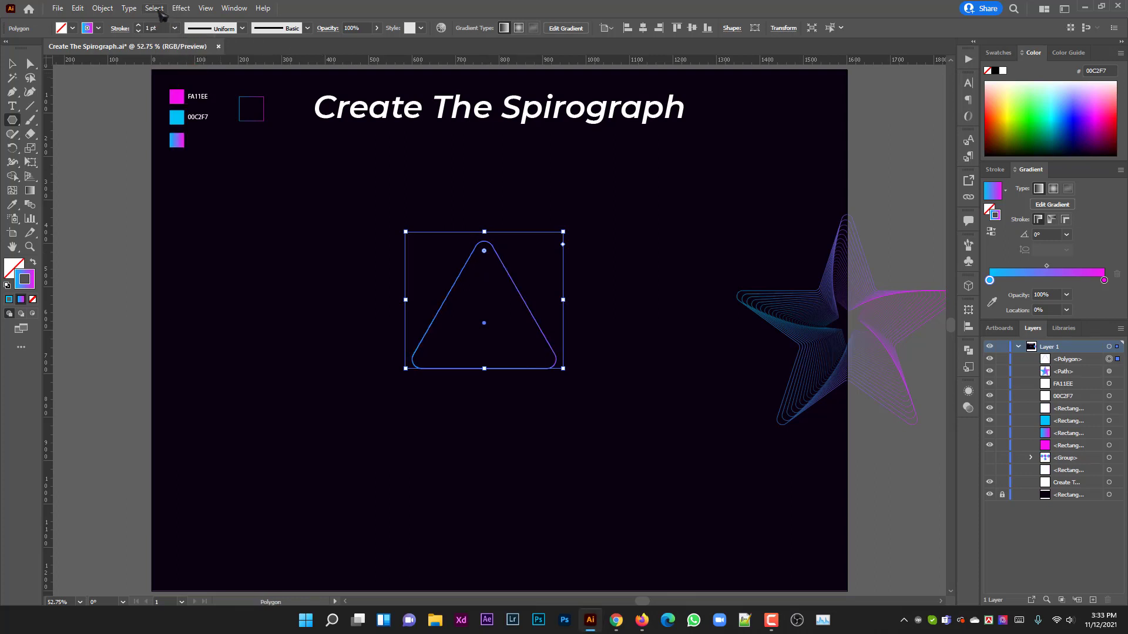
Start a Transform effect on the triangle with 95% horizontal and vertical scale
{"action": "left_click", "coordinate": [181, 9]}
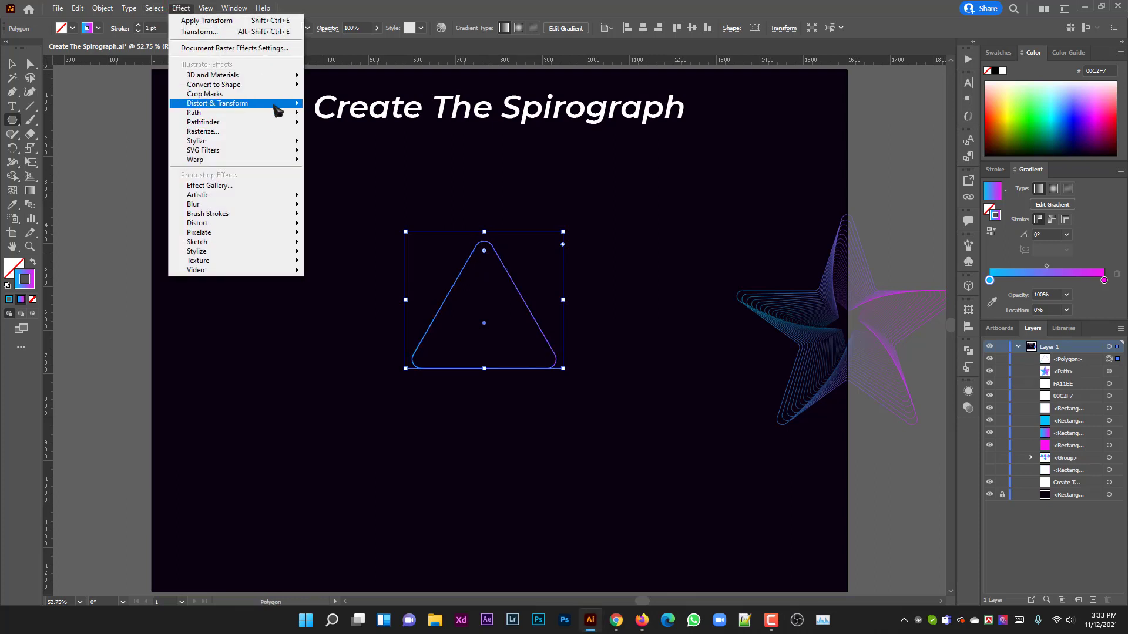
{"action": "mouse_move", "coordinate": [217, 103]}
{"action": "left_click", "coordinate": [359, 146]}
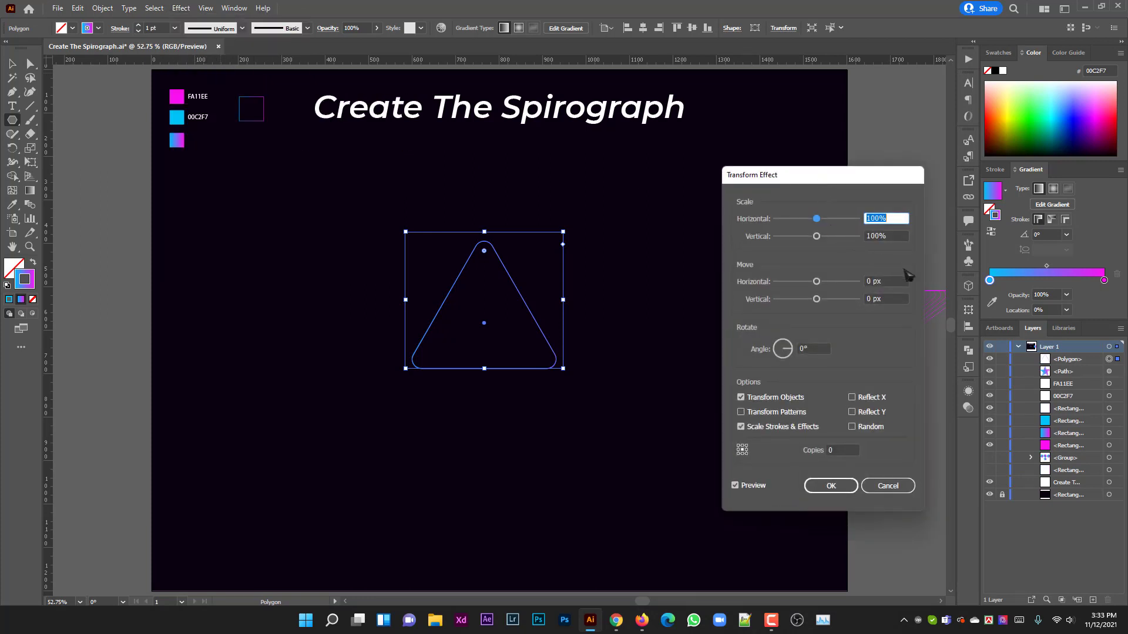
{"action": "key", "text": "Down"}
{"action": "key", "text": "Down"}
{"action": "key", "text": "Down"}
{"action": "left_click", "coordinate": [893, 235]}
{"action": "key", "text": "Down"}
{"action": "key", "text": "Down"}
{"action": "key", "text": "Down"}
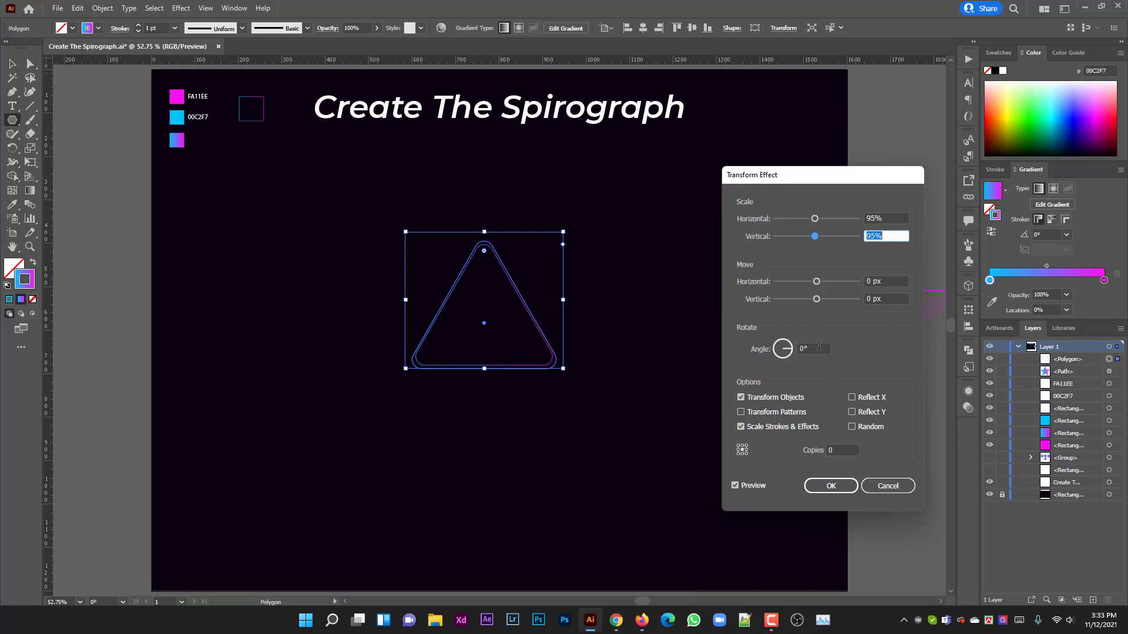
{"action": "left_click", "coordinate": [819, 346]}
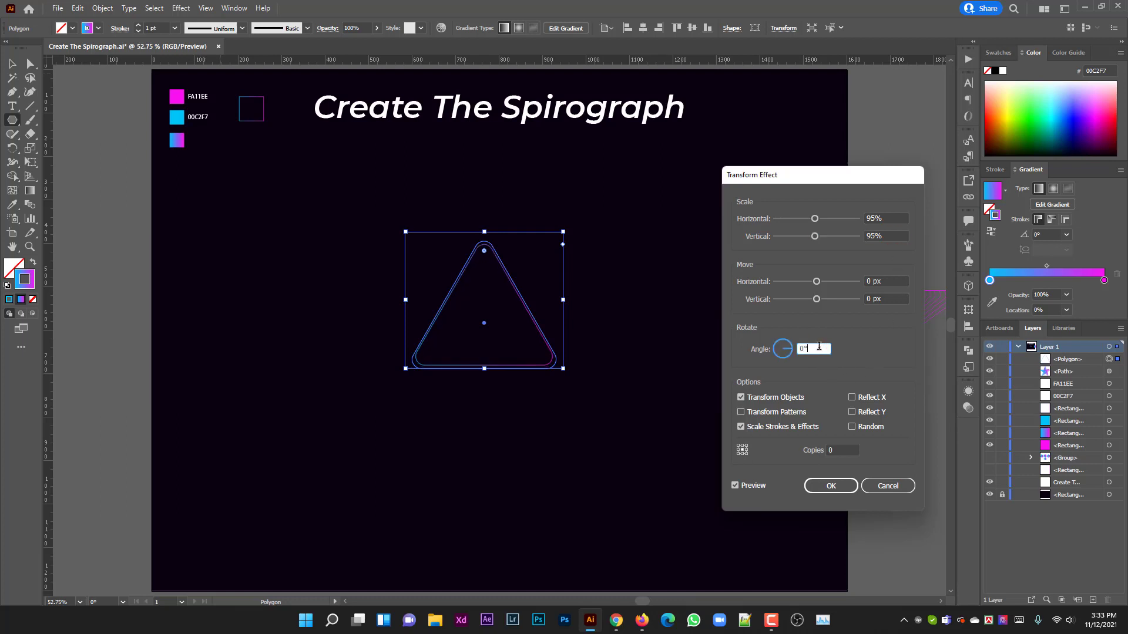
Use 35 copies at a 2° angle, then reverse the gradient to magenta-to-blue
{"action": "left_click", "coordinate": [844, 450]}
{"action": "key", "text": "Up"}
{"action": "key", "text": "Up"}
{"action": "key", "text": "Up"}
{"action": "key", "text": "Up"}
{"action": "key", "text": "Up"}
{"action": "key", "text": "Up"}
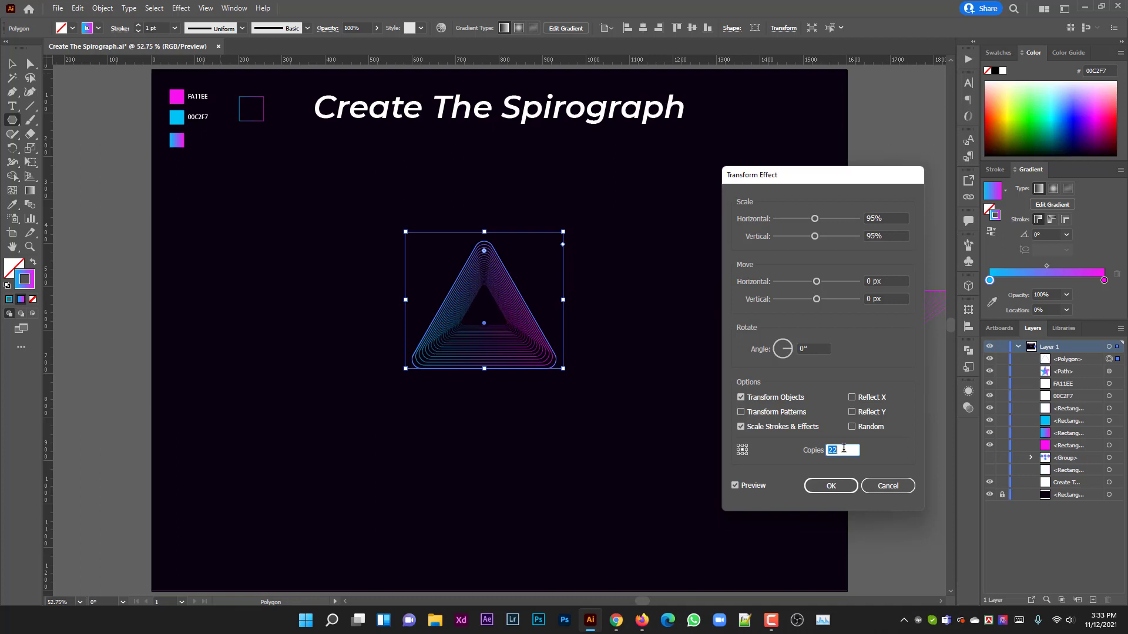
{"action": "key", "text": "Up"}
{"action": "key", "text": "Up"}
{"action": "key", "text": "Up"}
{"action": "left_click", "coordinate": [811, 348]}
{"action": "key", "text": "Up"}
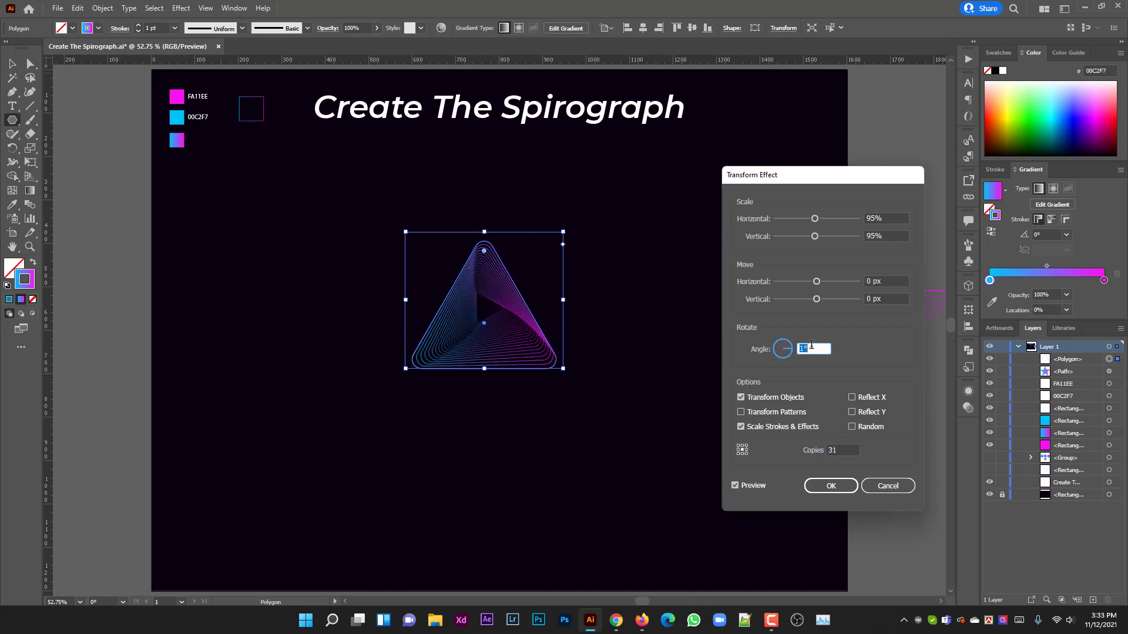
{"action": "key", "text": "Up"}
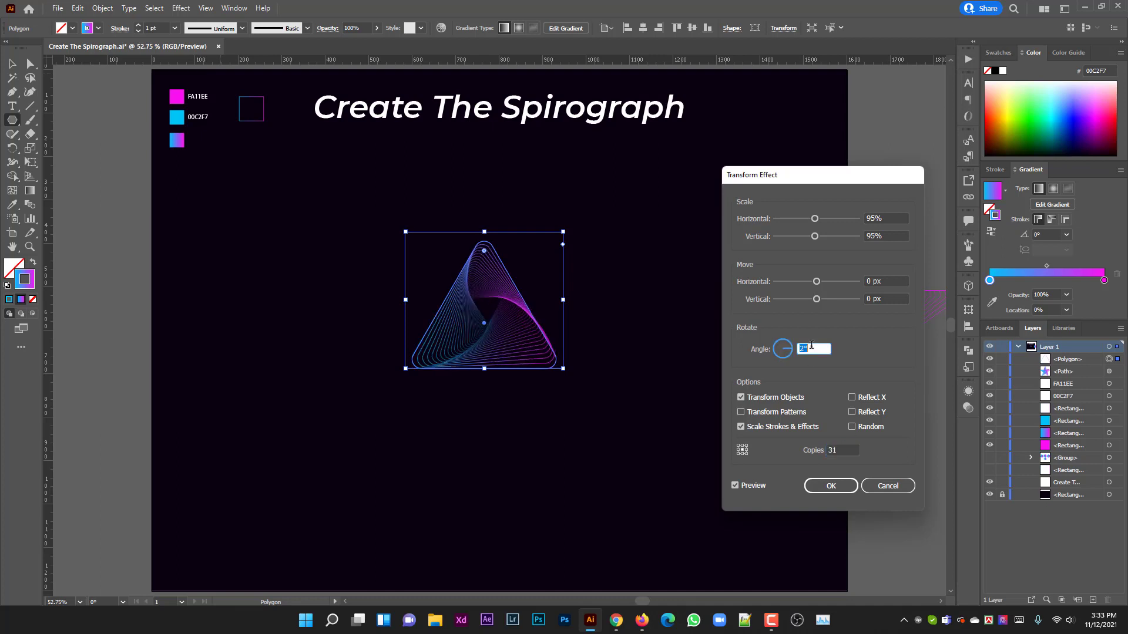
{"action": "left_click", "coordinate": [844, 450]}
{"action": "type", "text": "35"}
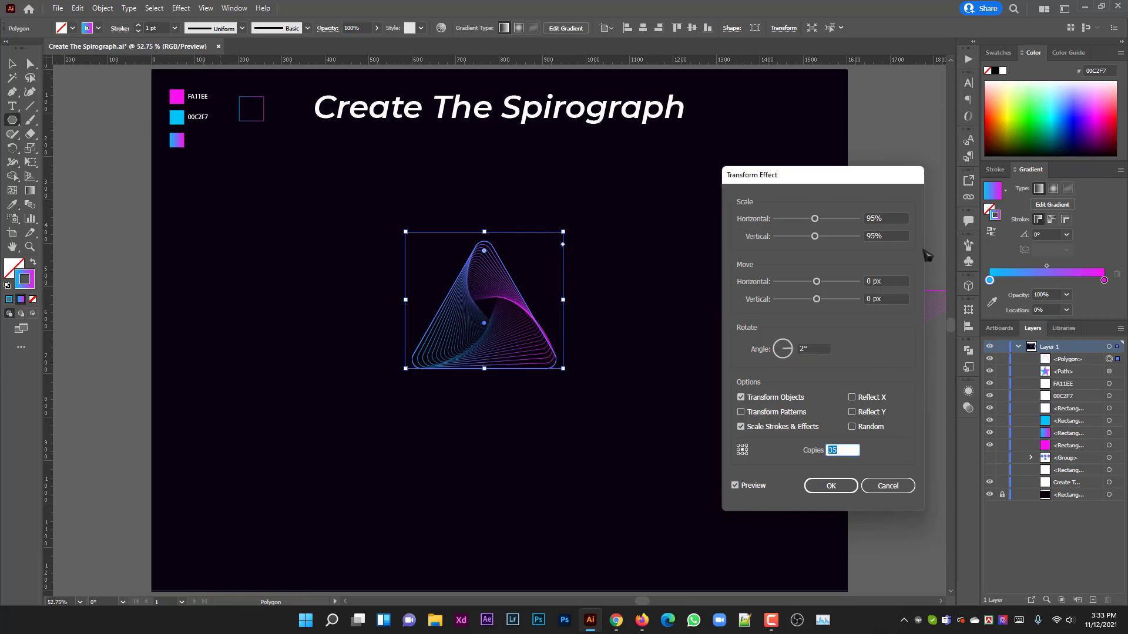
{"action": "left_click", "coordinate": [830, 486]}
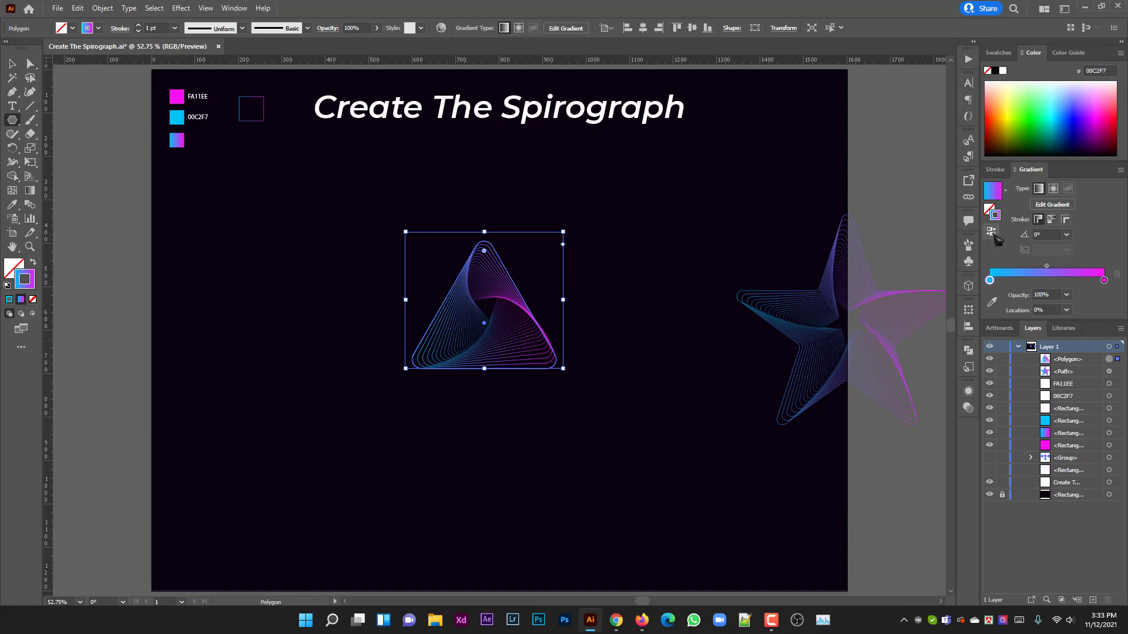
{"action": "left_click", "coordinate": [991, 231]}
Move the triangle spiral to the artboard's top-right corner, overhanging the edge, and deselect it
{"action": "left_click", "coordinate": [12, 64]}
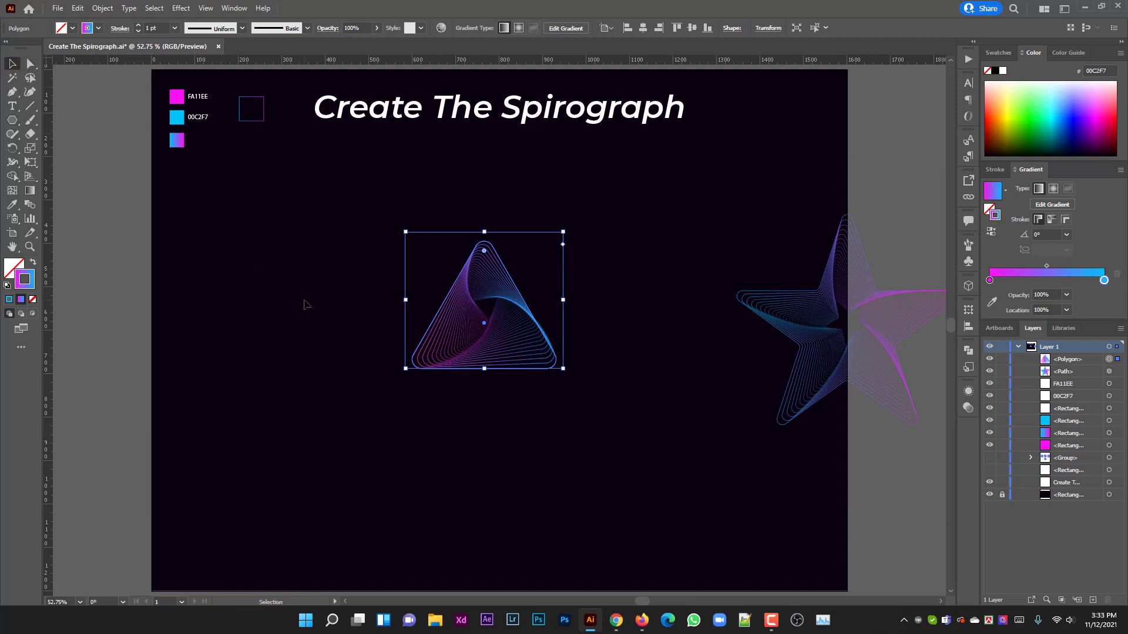
{"action": "left_click", "coordinate": [303, 301]}
{"action": "left_click_drag", "start_coordinate": [365, 233], "coordinate": [560, 388]}
{"action": "left_click_drag", "start_coordinate": [497, 289], "coordinate": [855, 114]}
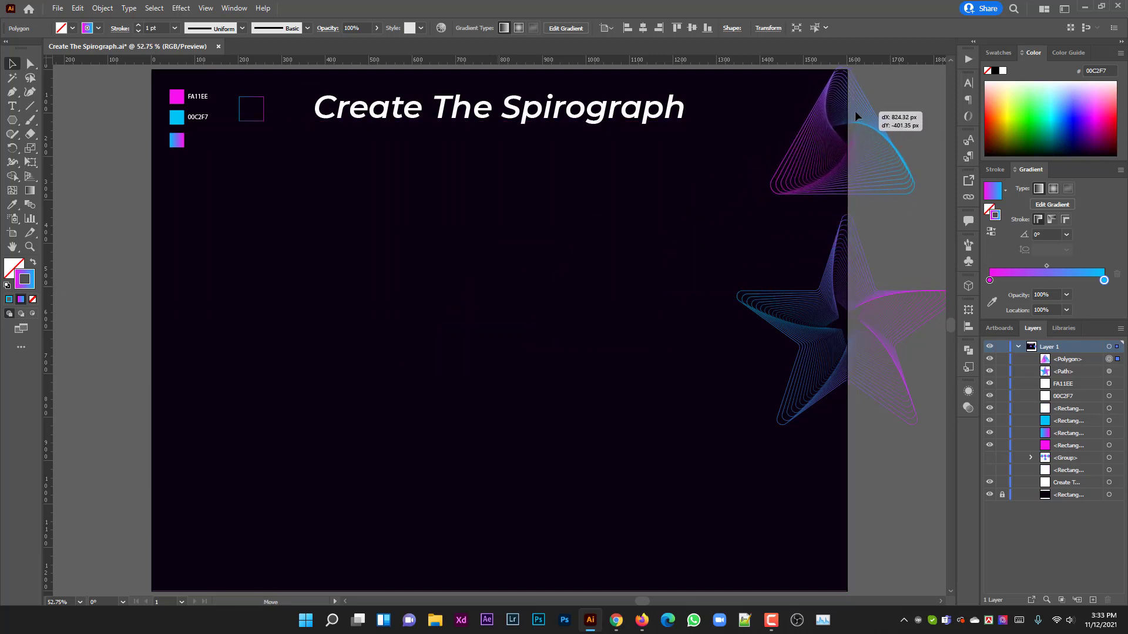
{"action": "left_click", "coordinate": [436, 337]}
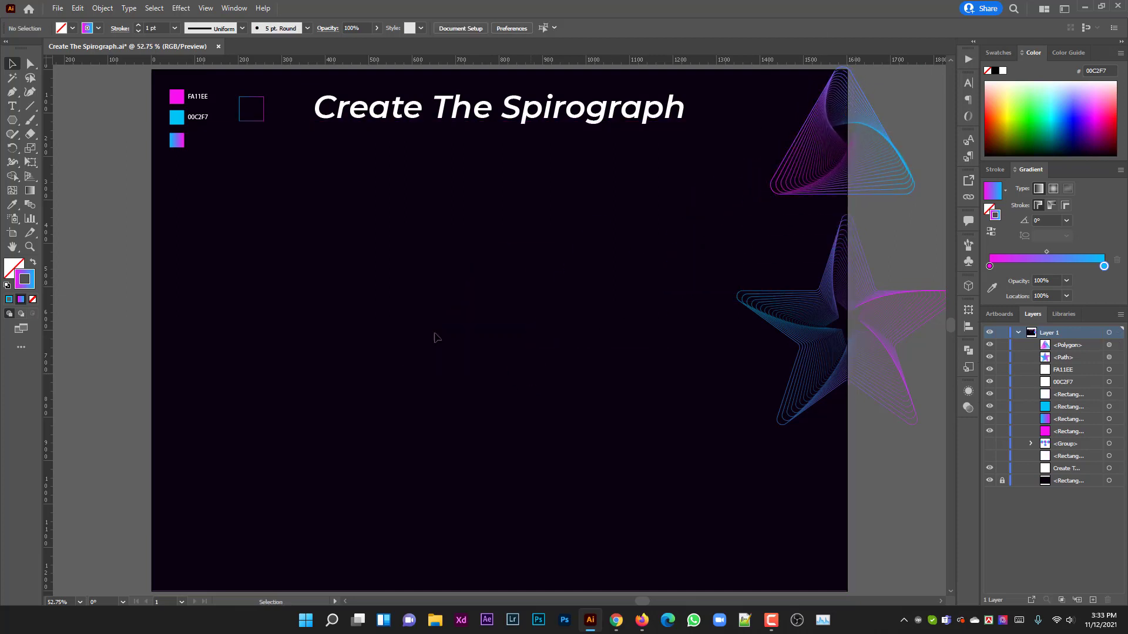
Create a 6-sided gradient-outlined polygon near the artboard centre and enlarge it
{"action": "left_click", "coordinate": [12, 121]}
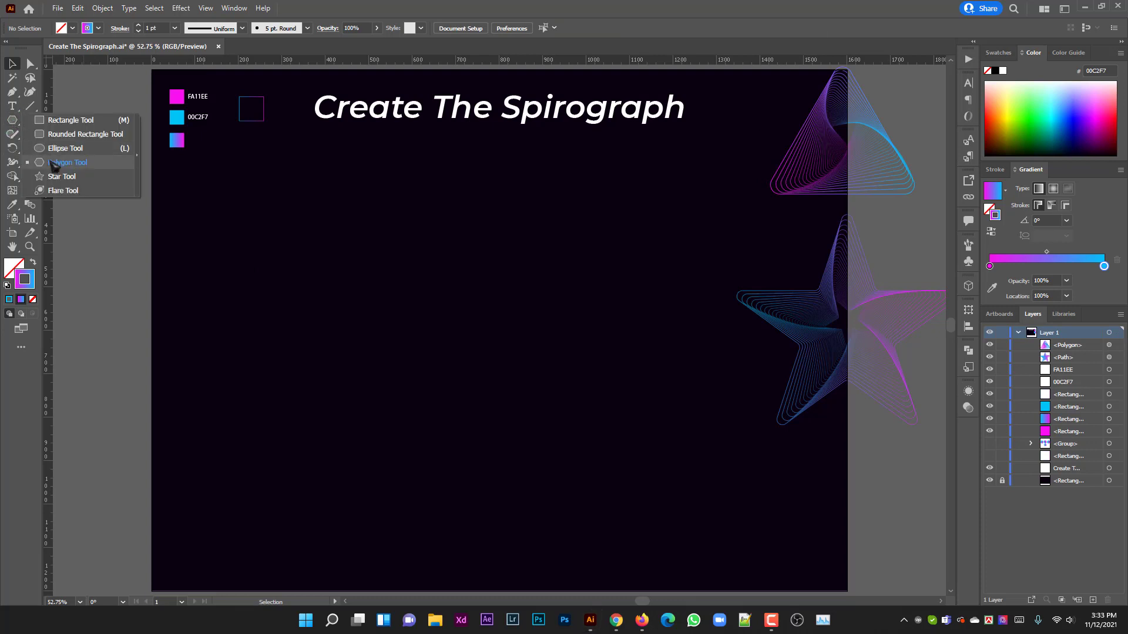
{"action": "left_click", "coordinate": [65, 162]}
{"action": "left_click", "coordinate": [481, 311]}
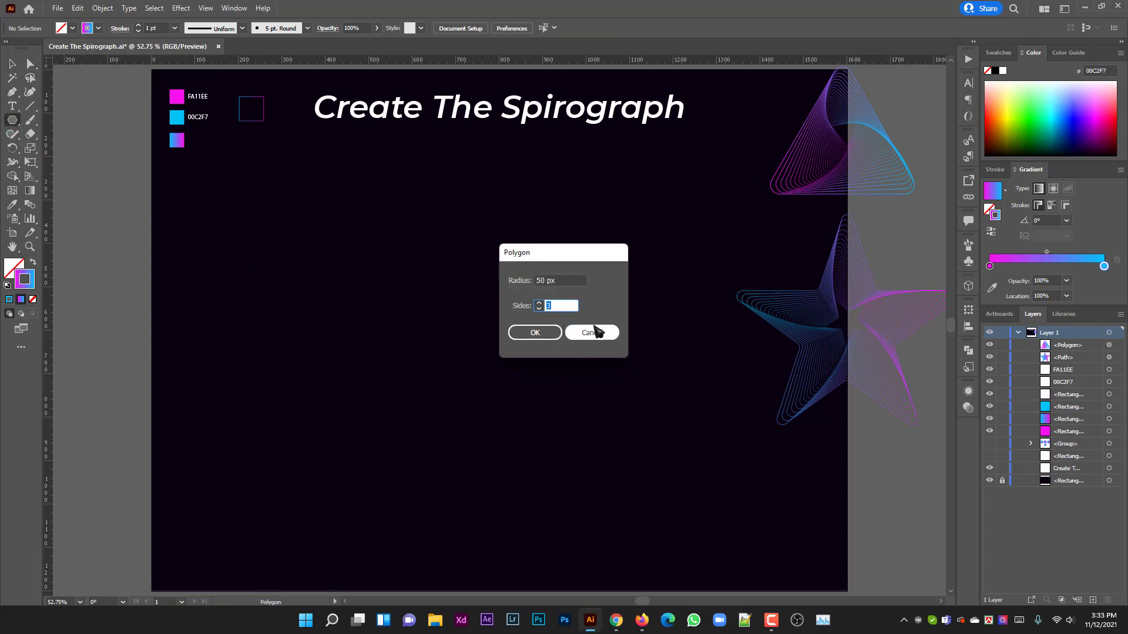
{"action": "type", "text": "6"}
{"action": "left_click", "coordinate": [535, 332]}
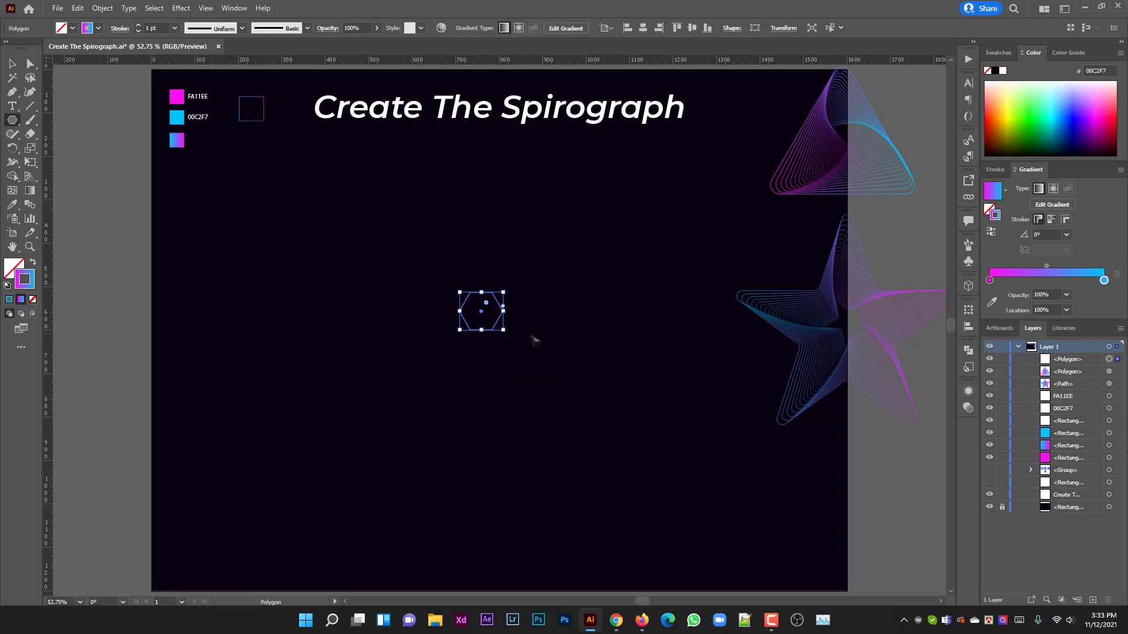
{"action": "left_click_drag", "start_coordinate": [524, 332], "coordinate": [594, 393]}
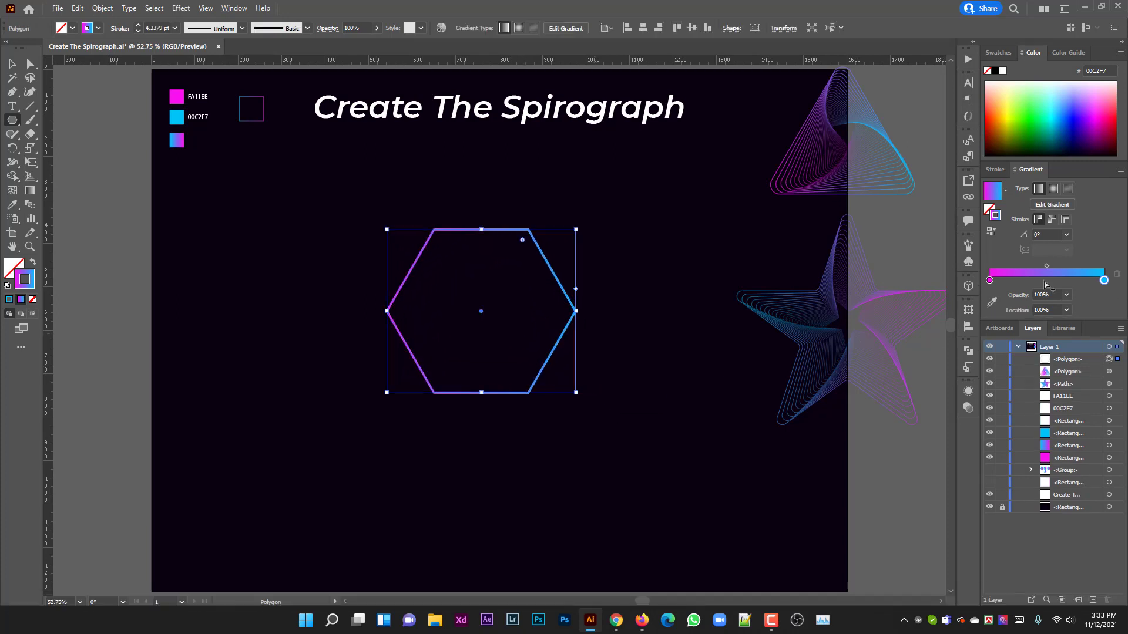
Rotate the hexagon 30° so a point faces up and set its stroke to 1 pt
{"action": "left_click_drag", "start_coordinate": [580, 226], "coordinate": [598, 294]}
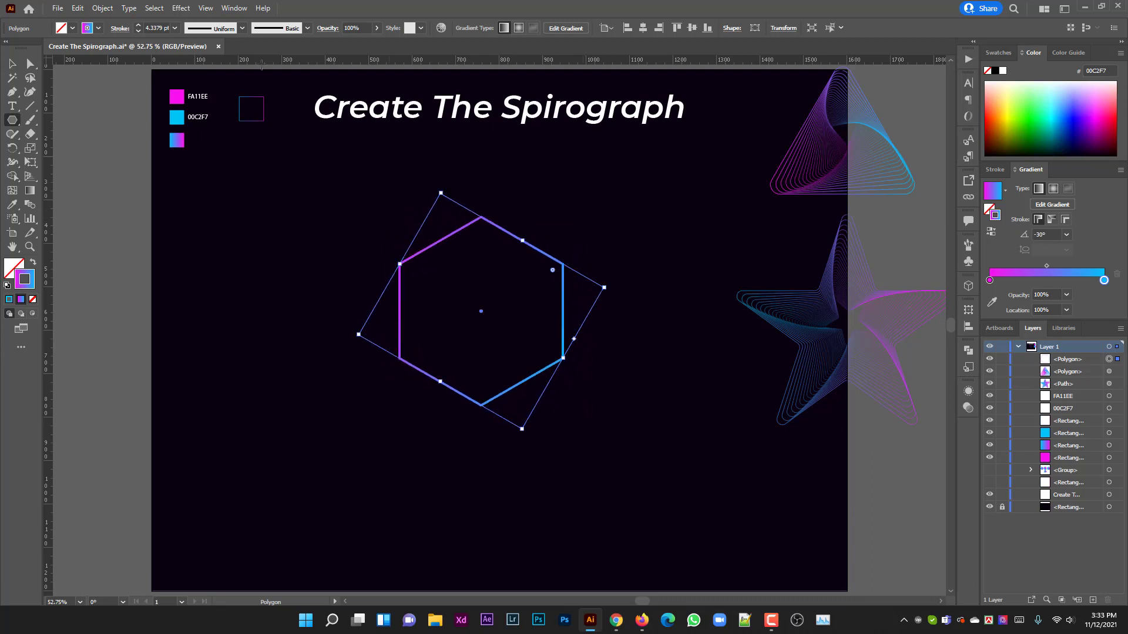
{"action": "left_click", "coordinate": [174, 28]}
{"action": "left_click", "coordinate": [191, 83]}
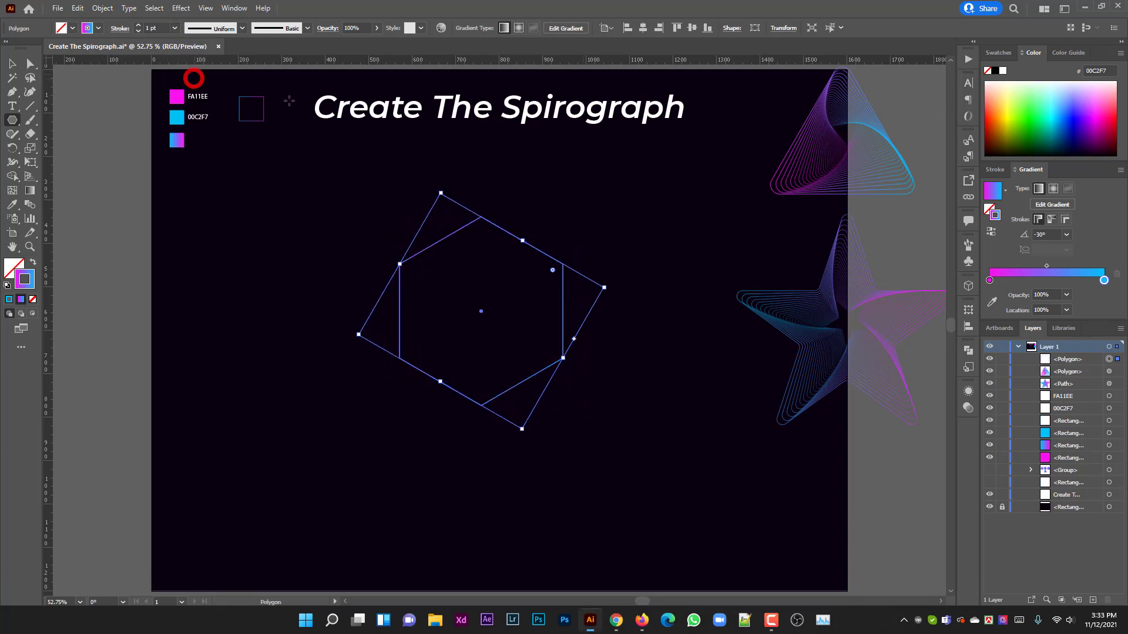
{"action": "left_click", "coordinate": [969, 311]}
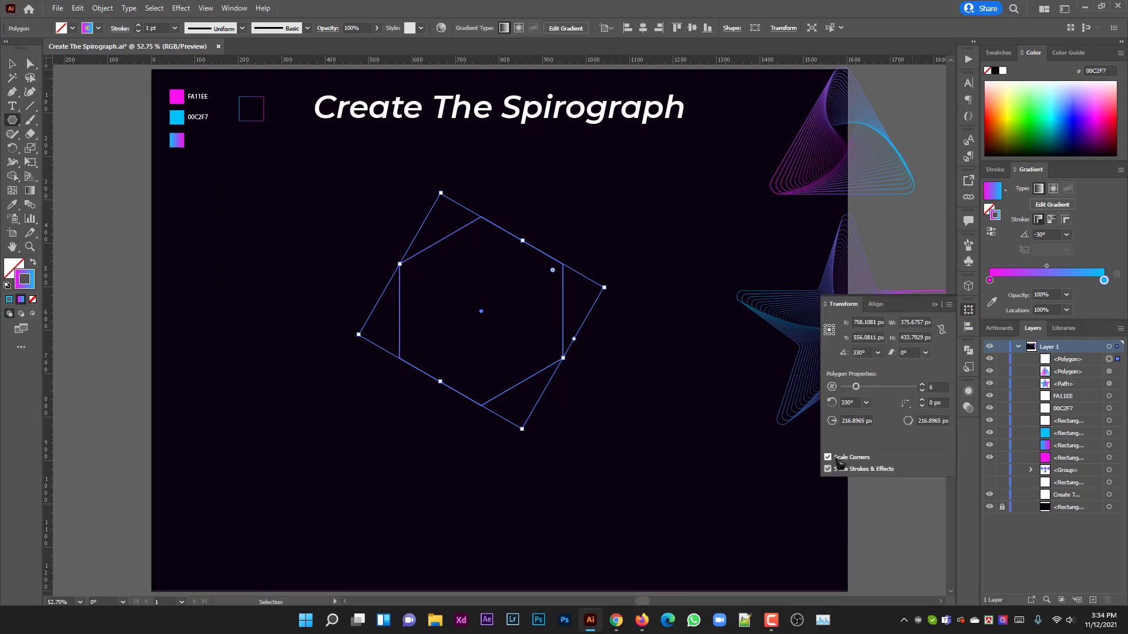
{"action": "left_click", "coordinate": [935, 304]}
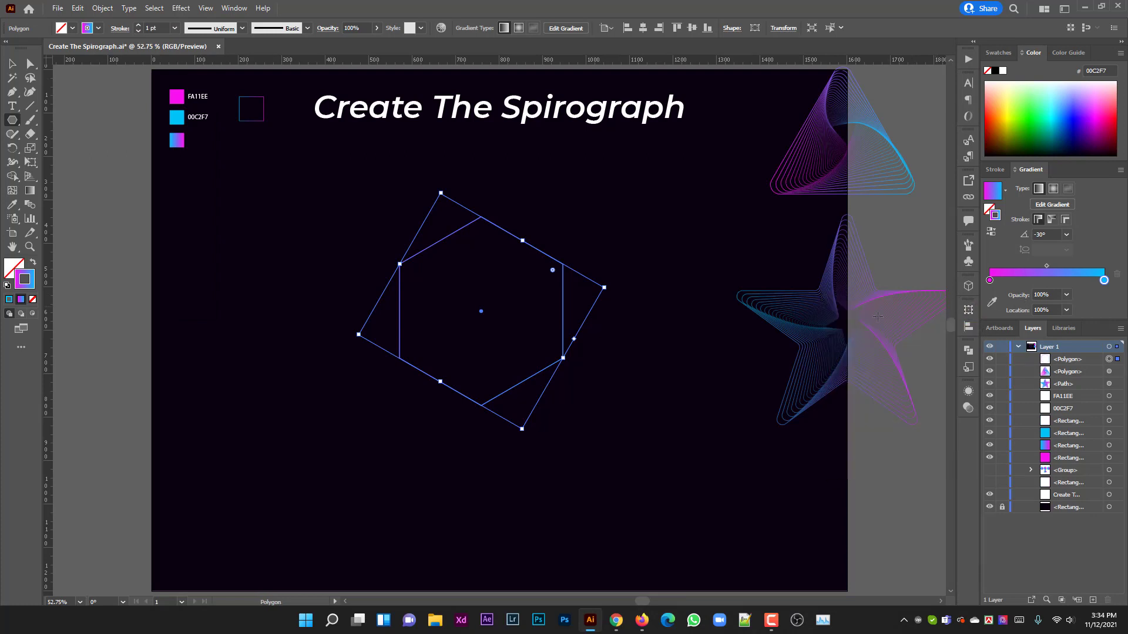
Round all of the hexagon's corners to about 40.38 px
{"action": "left_click", "coordinate": [12, 63]}
{"action": "left_click_drag", "start_coordinate": [335, 233], "coordinate": [663, 347]}
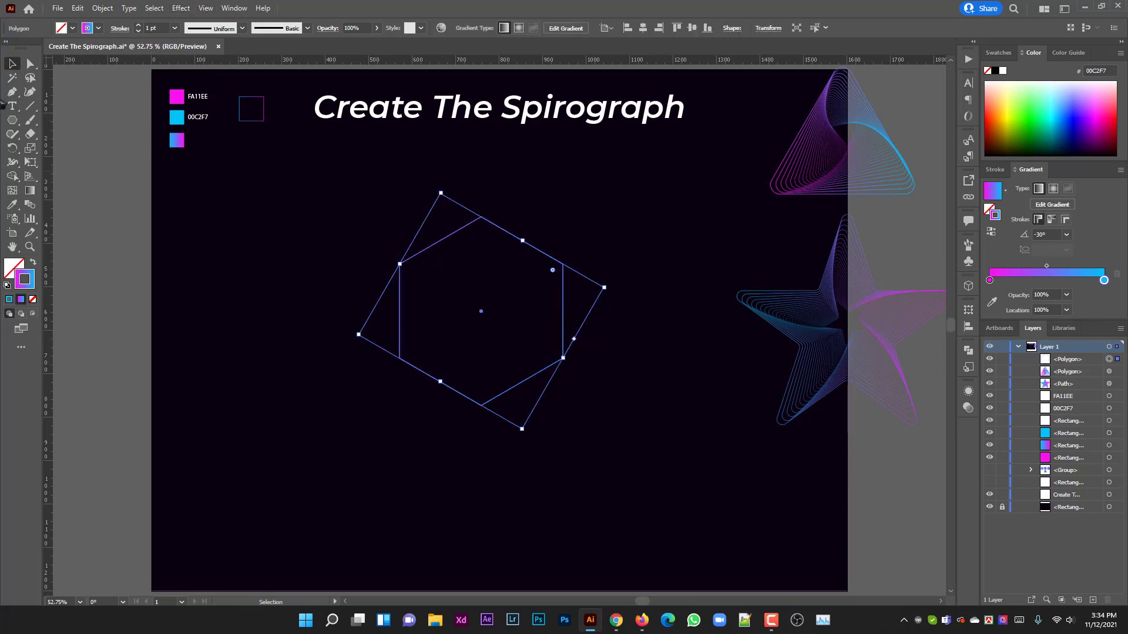
{"action": "left_click", "coordinate": [30, 64]}
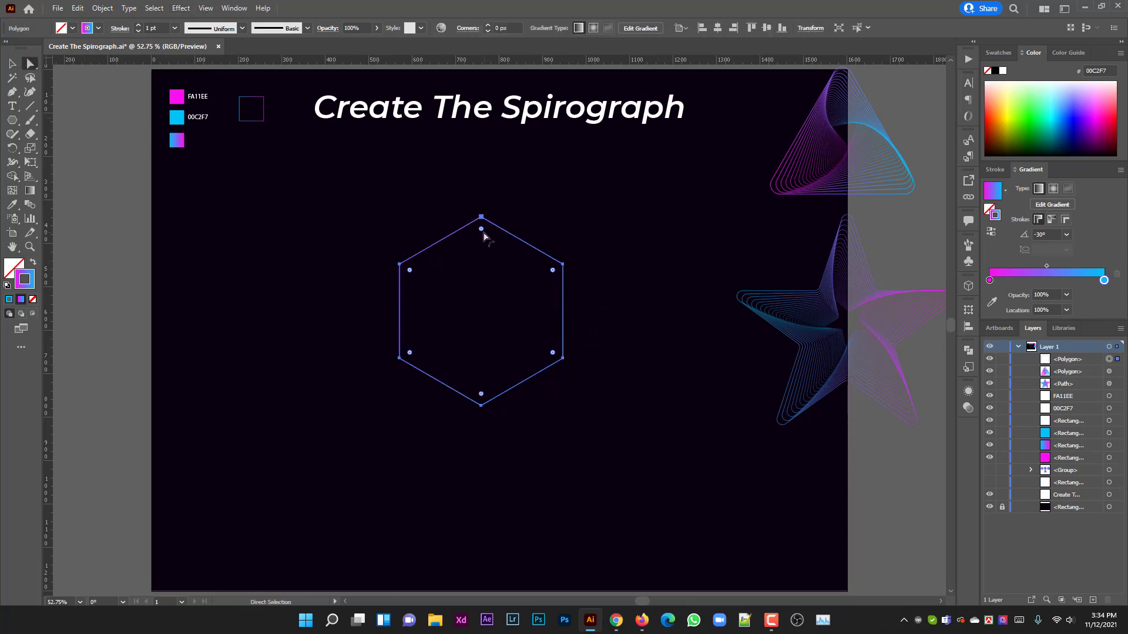
{"action": "left_click_drag", "start_coordinate": [481, 229], "coordinate": [486, 241]}
Start a Transform effect on the hexagon with 95% horizontal and vertical scale
{"action": "left_click", "coordinate": [180, 8]}
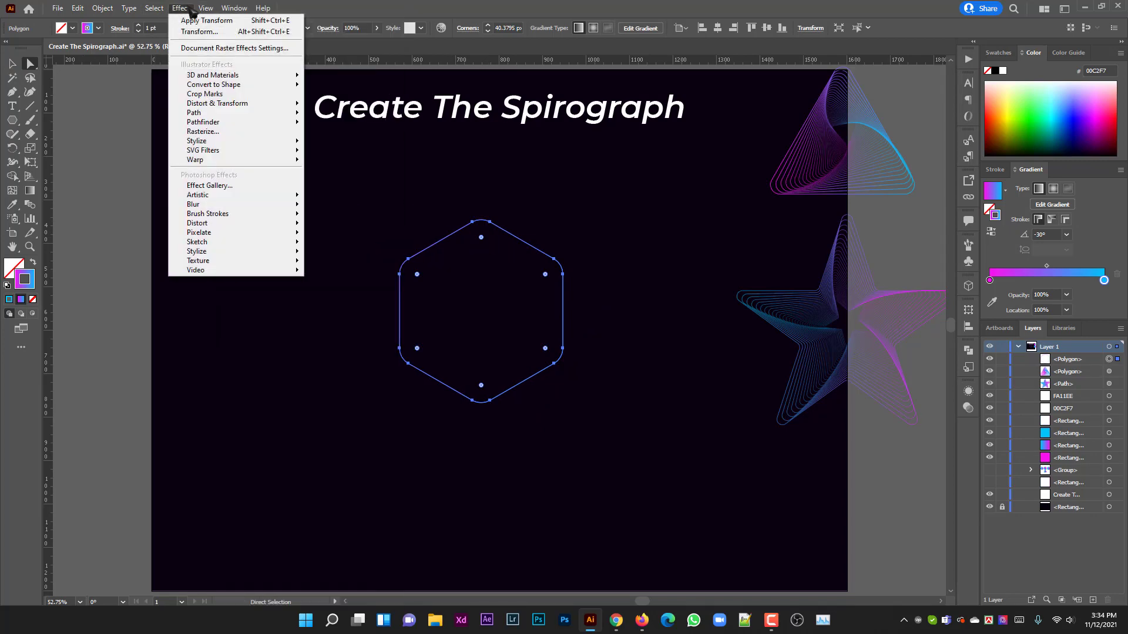
{"action": "mouse_move", "coordinate": [217, 103]}
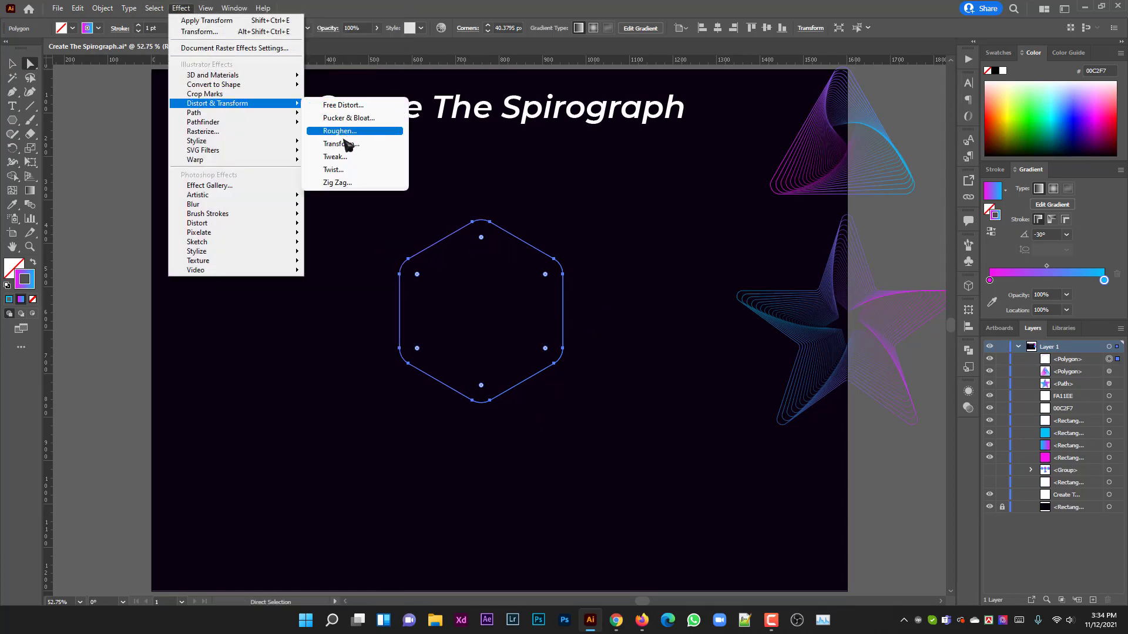
{"action": "left_click", "coordinate": [340, 144]}
{"action": "key", "text": "Down"}
{"action": "key", "text": "Down"}
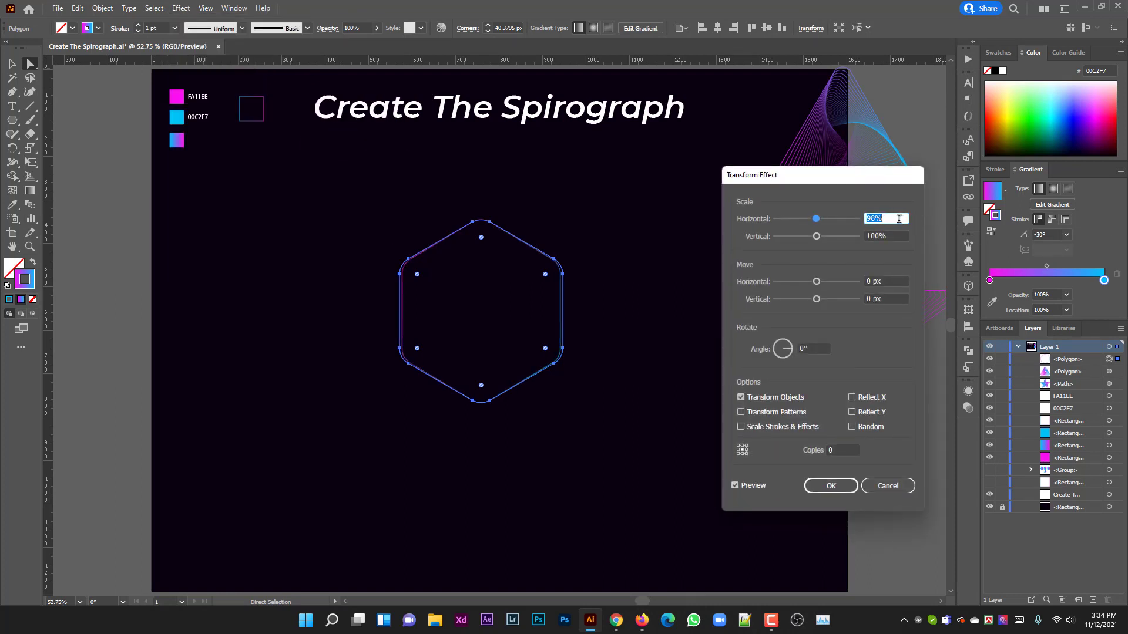
{"action": "key", "text": "Down"}
{"action": "key", "text": "Down"}
{"action": "key", "text": "Down"}
{"action": "key", "text": "Up"}
{"action": "key", "text": "Up"}
{"action": "key", "text": "Up"}
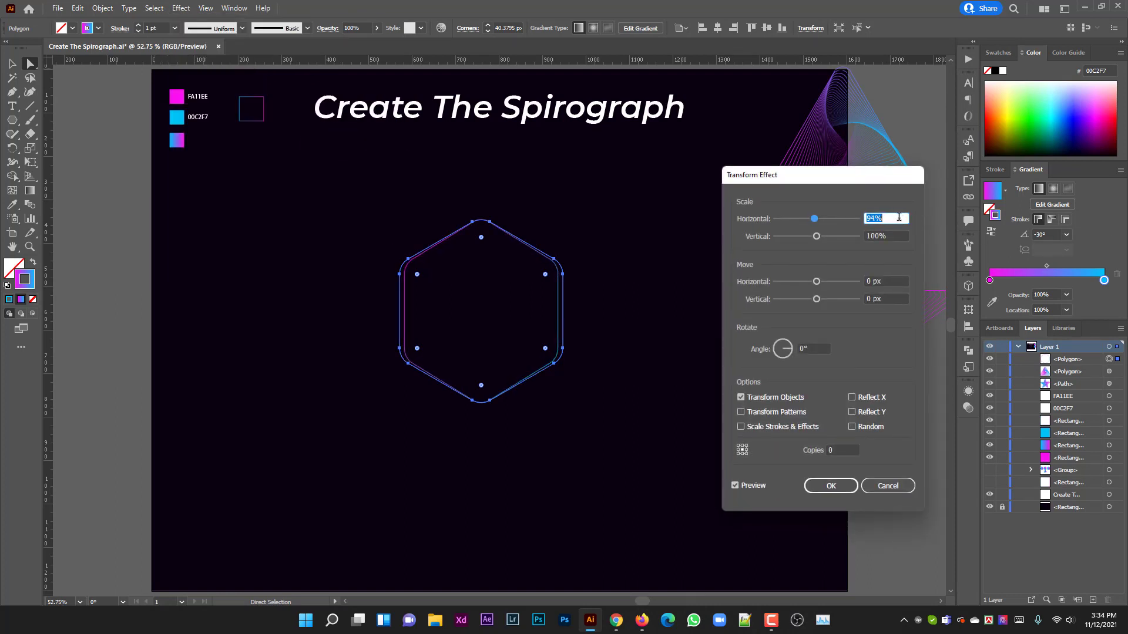
{"action": "key", "text": "Up"}
{"action": "key", "text": "Tab"}
{"action": "key", "text": "Down"}
{"action": "key", "text": "Down"}
{"action": "key", "text": "Down"}
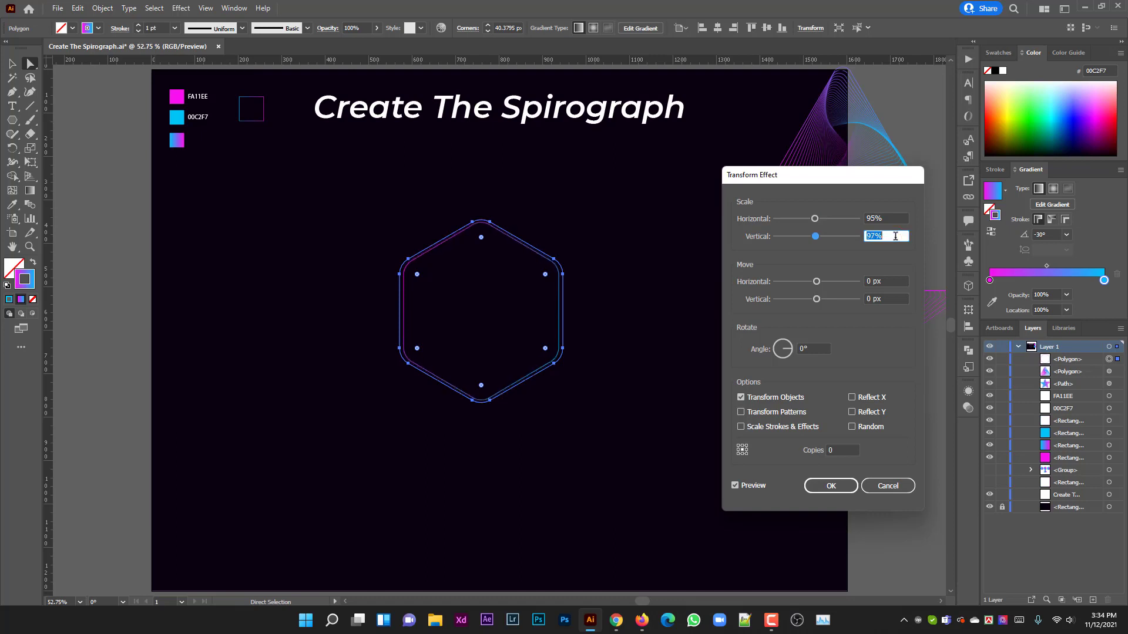
Use 35 copies with a small negative rotation angle and apply the effect
{"action": "left_click", "coordinate": [845, 450]}
{"action": "key", "text": "Up"}
{"action": "key", "text": "Up"}
{"action": "key", "text": "Up"}
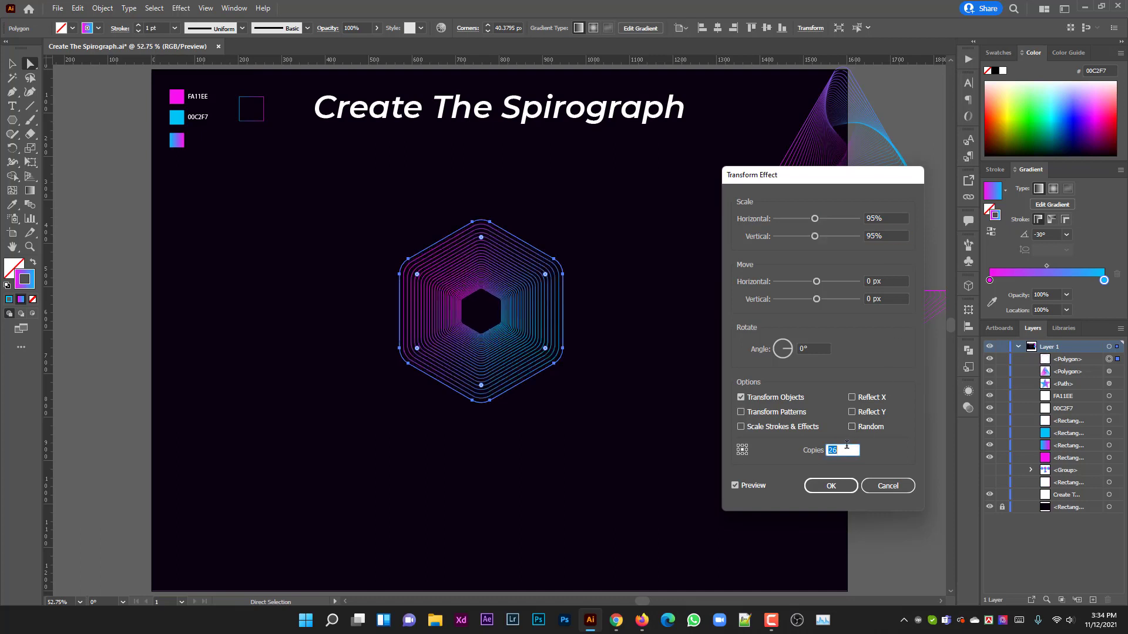
{"action": "key", "text": "Up"}
{"action": "key", "text": "Up"}
{"action": "key", "text": "Up"}
{"action": "left_click", "coordinate": [813, 349]}
{"action": "key", "text": "Up"}
{"action": "key", "text": "Up"}
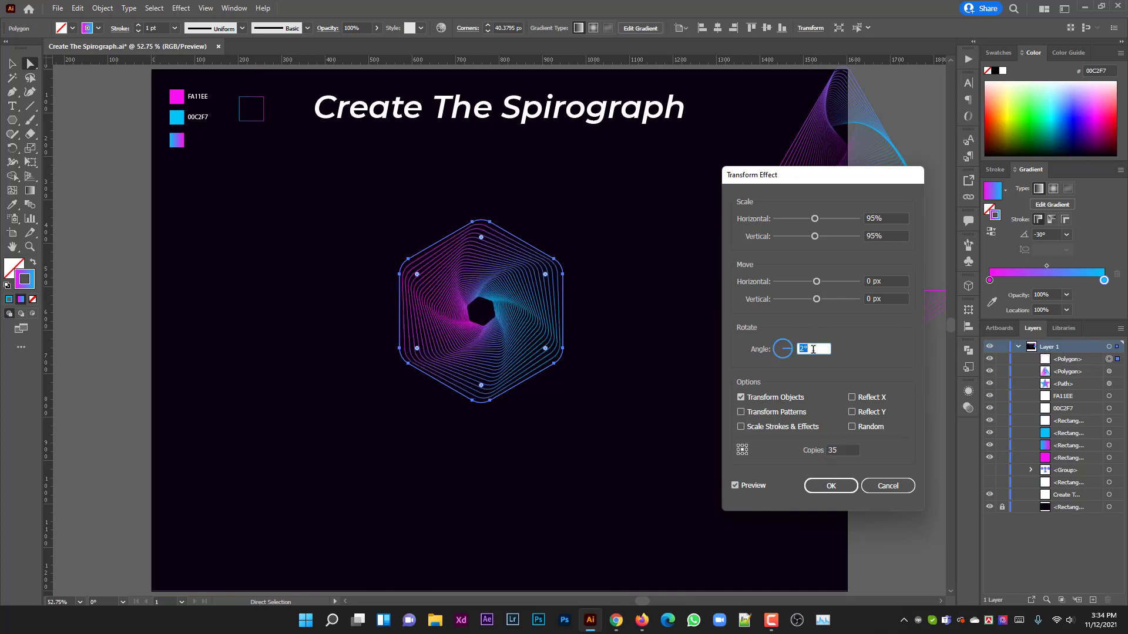
{"action": "key", "text": "Down"}
{"action": "key", "text": "Down"}
{"action": "key", "text": "Down"}
{"action": "key", "text": "Down"}
{"action": "key", "text": "Down"}
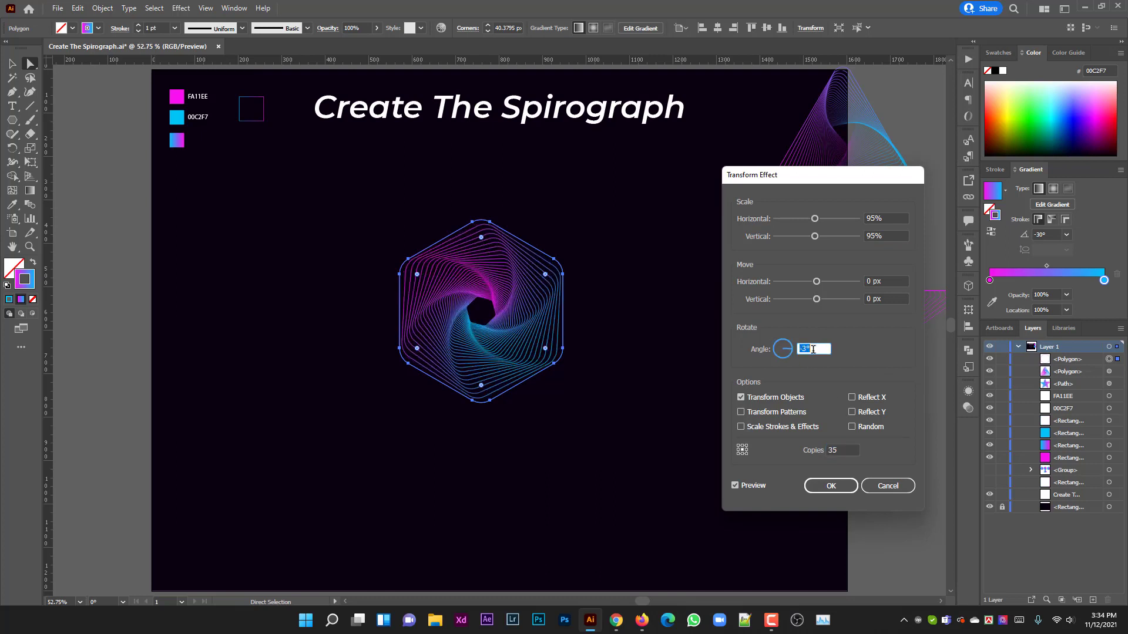
{"action": "key", "text": "Down"}
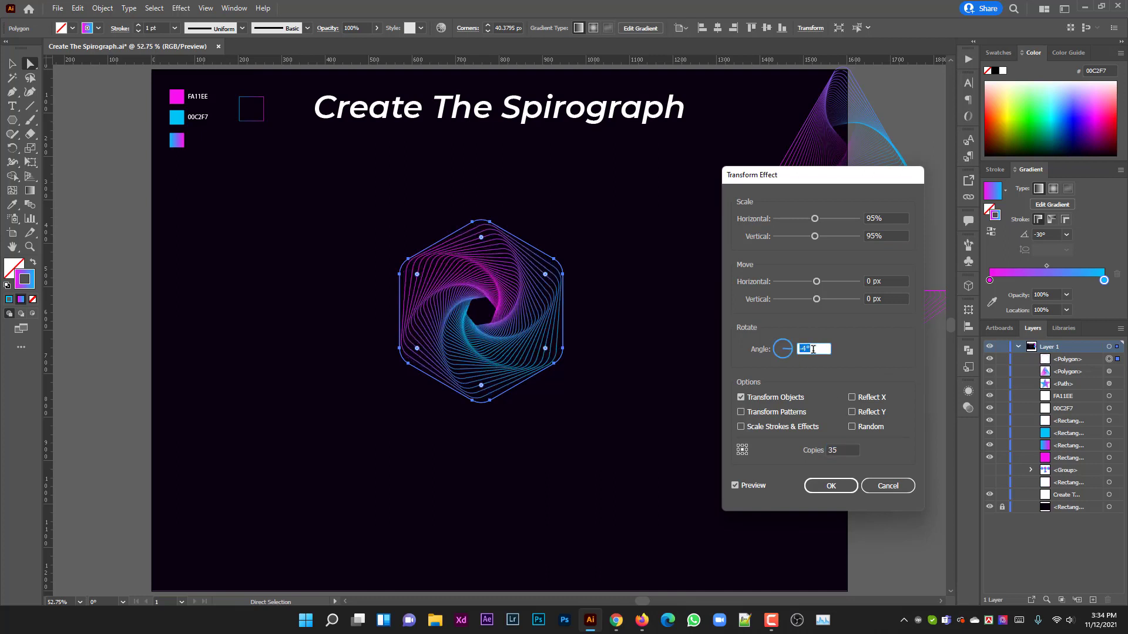
{"action": "left_click", "coordinate": [841, 487]}
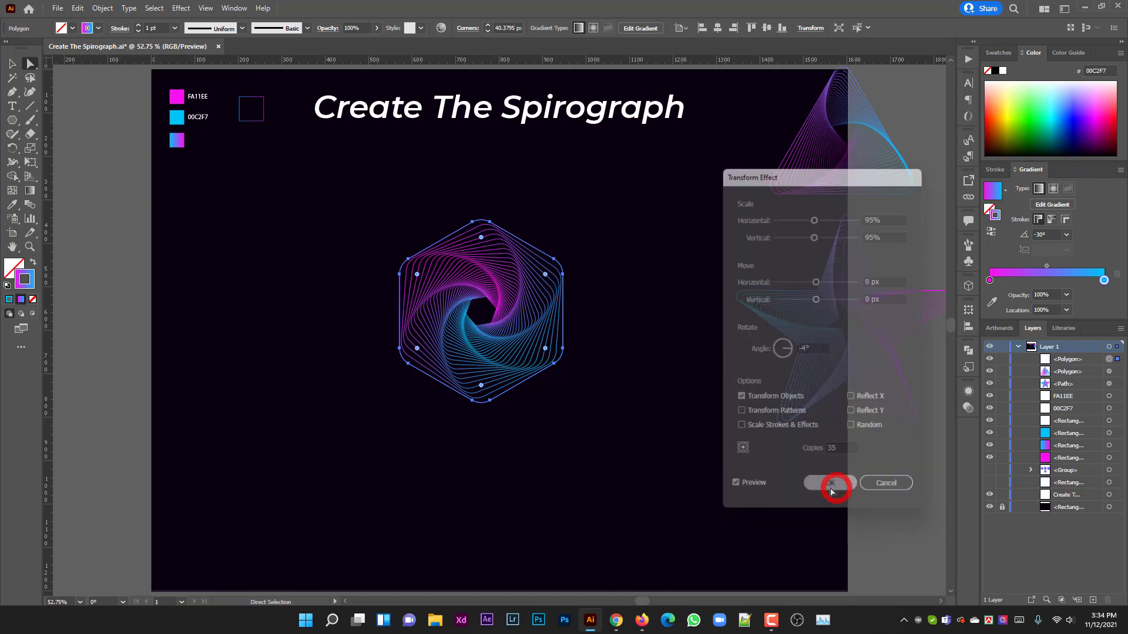
Move the hexagon spiral to the artboard's lower-right edge and deselect it
{"action": "left_click", "coordinate": [12, 64]}
{"action": "left_click", "coordinate": [288, 264]}
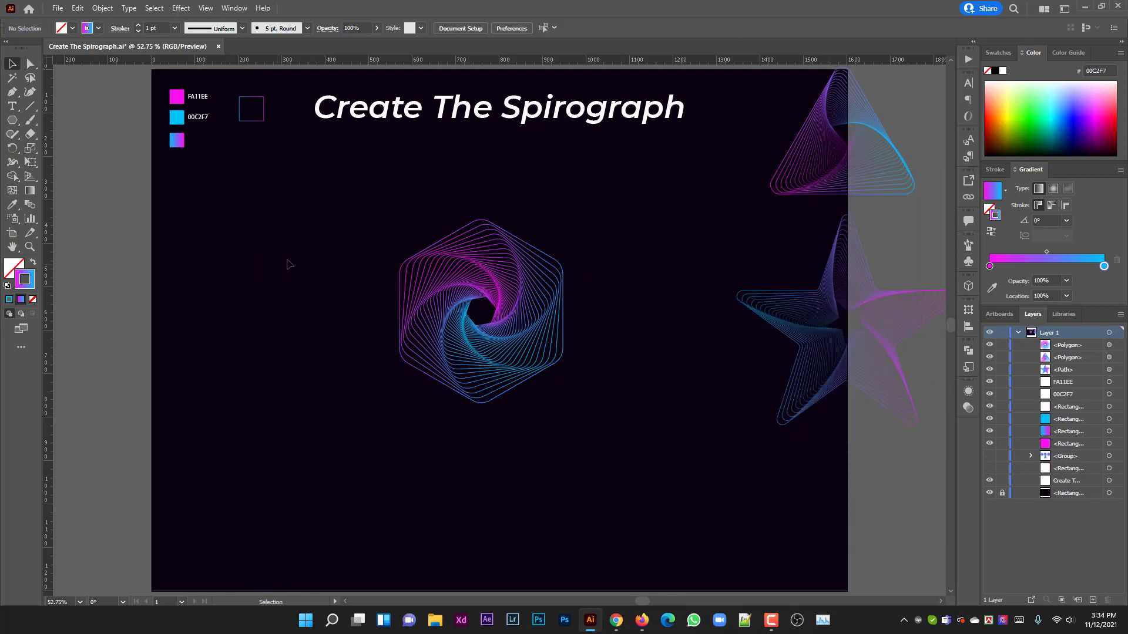
{"action": "left_click_drag", "start_coordinate": [433, 285], "coordinate": [608, 418]}
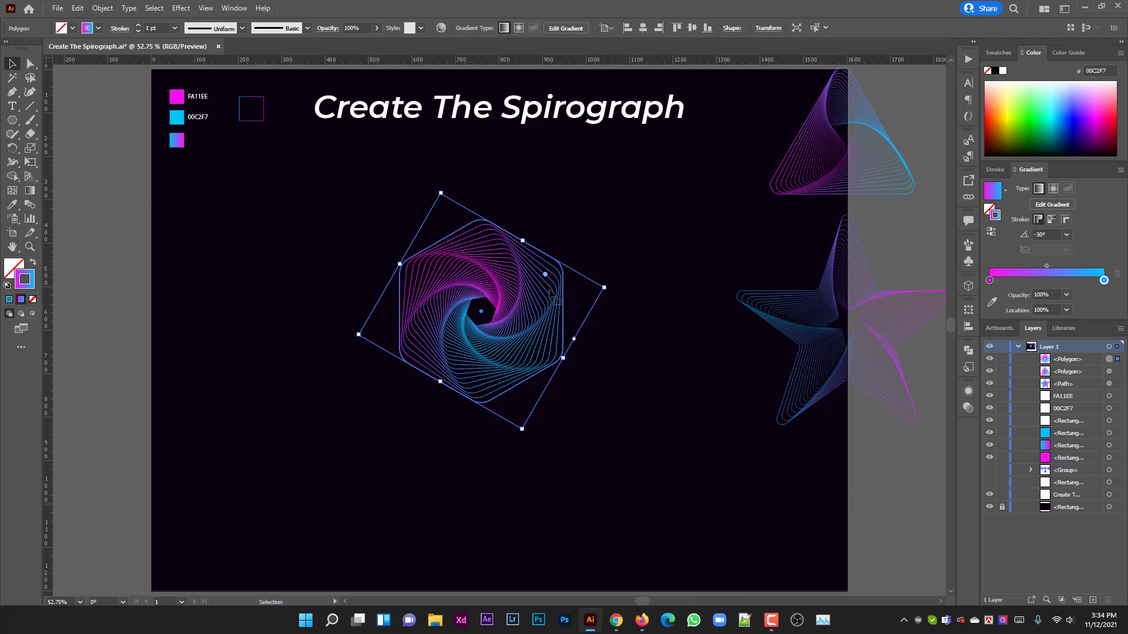
{"action": "left_click_drag", "start_coordinate": [519, 297], "coordinate": [889, 491]}
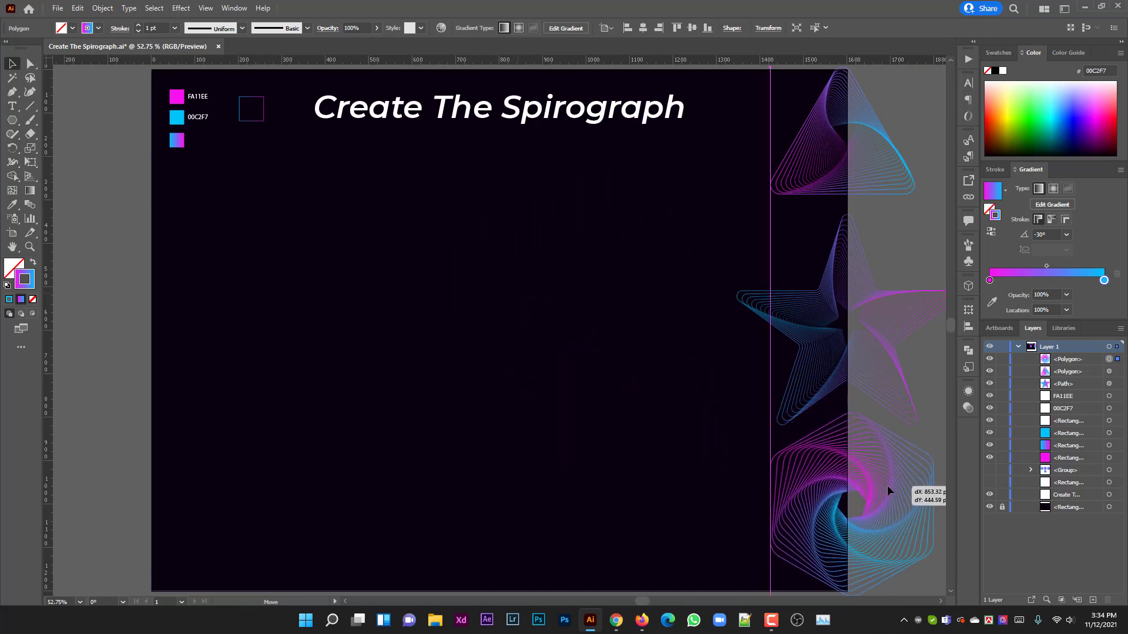
{"action": "left_click_drag", "start_coordinate": [888, 486], "coordinate": [887, 485]}
{"action": "left_click", "coordinate": [400, 385]}
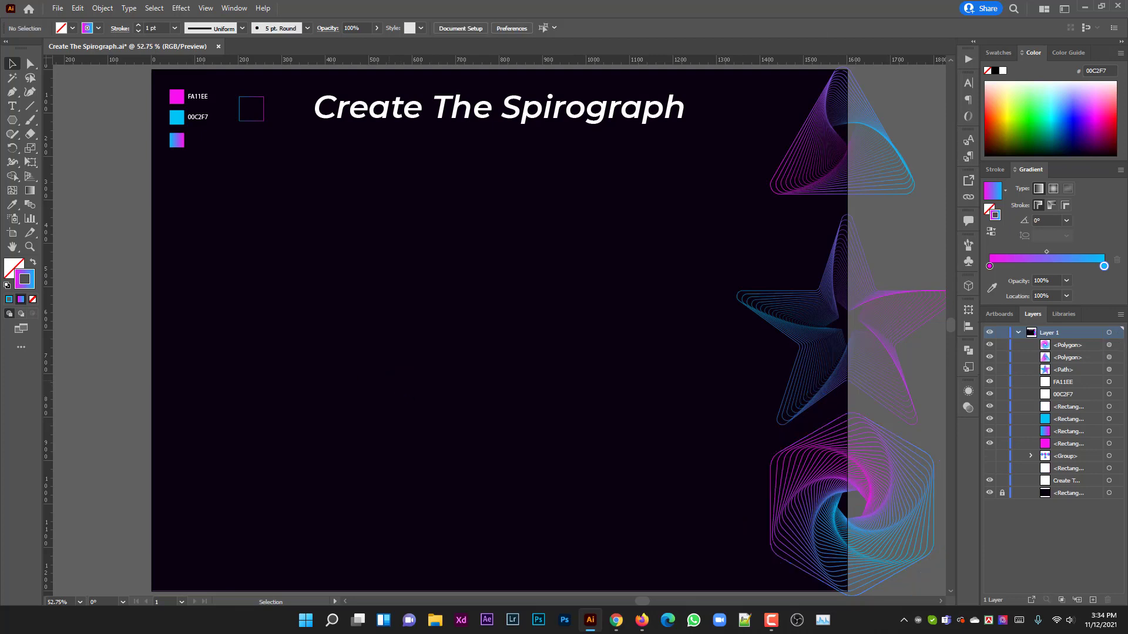
Draw a circle about 551 px wide from the artboard centre
{"action": "left_click", "coordinate": [12, 120]}
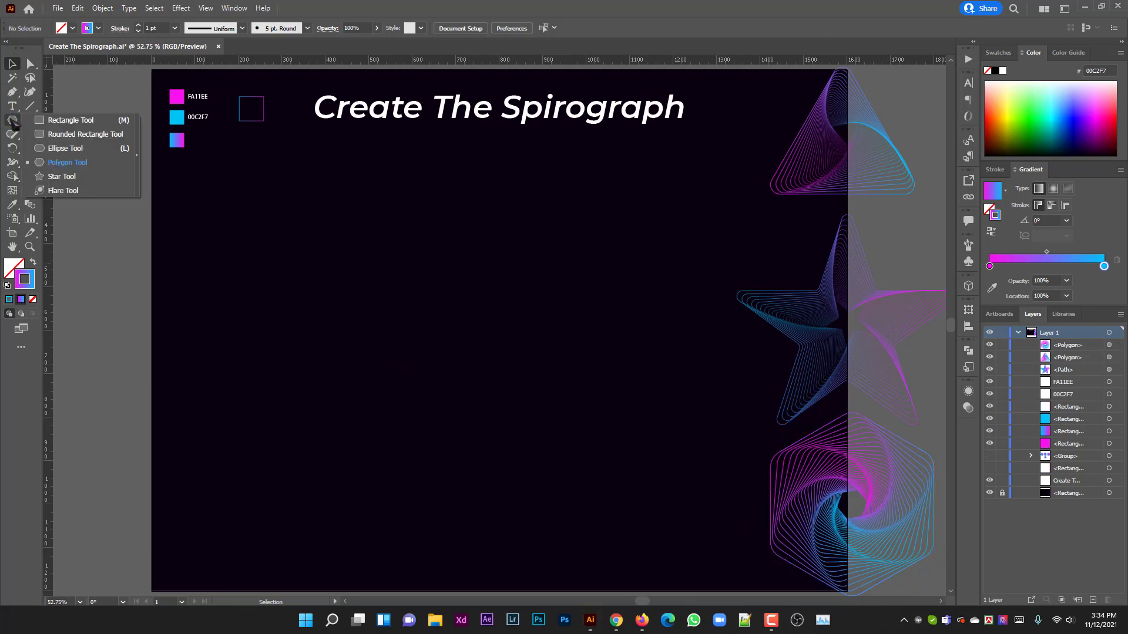
{"action": "left_click", "coordinate": [68, 148]}
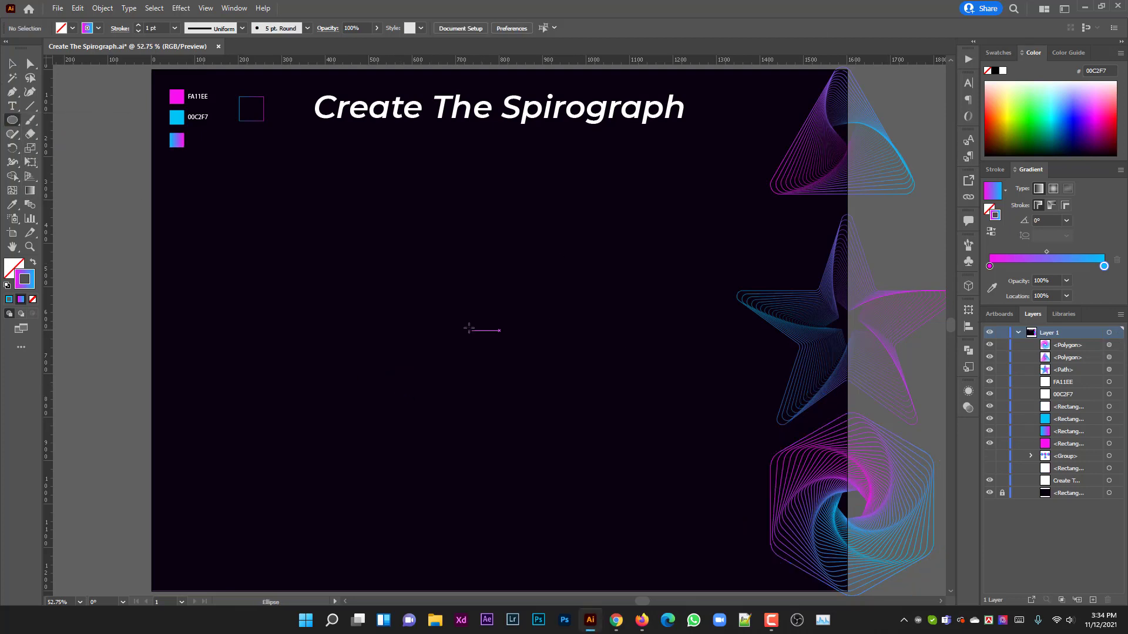
{"action": "left_click_drag", "start_coordinate": [498, 331], "coordinate": [613, 388]}
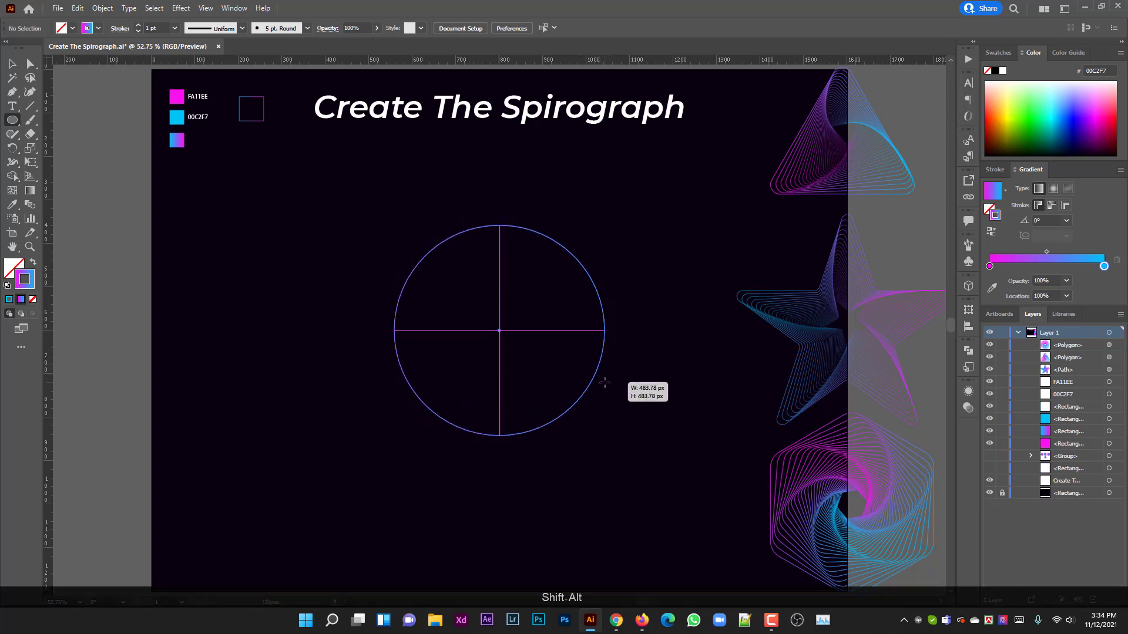
{"action": "left_click_drag", "start_coordinate": [613, 388], "coordinate": [619, 391]}
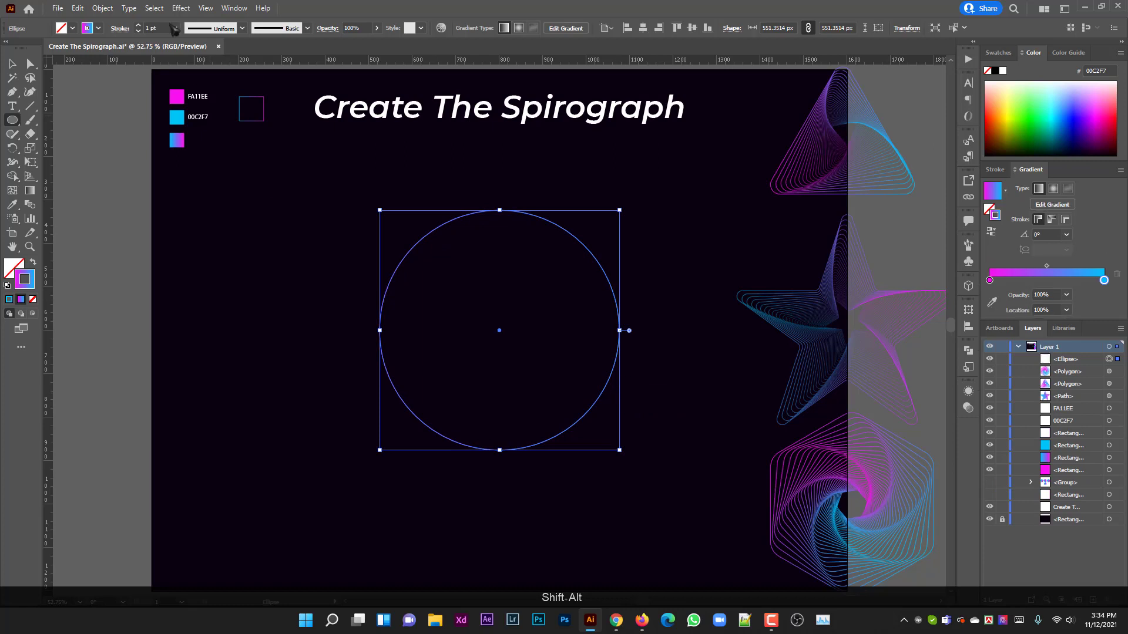
Apply a Transform effect to the circle, trying 92% horizontal scale, 27 copies and 14° rotation
{"action": "left_click", "coordinate": [181, 8]}
{"action": "mouse_move", "coordinate": [217, 103]}
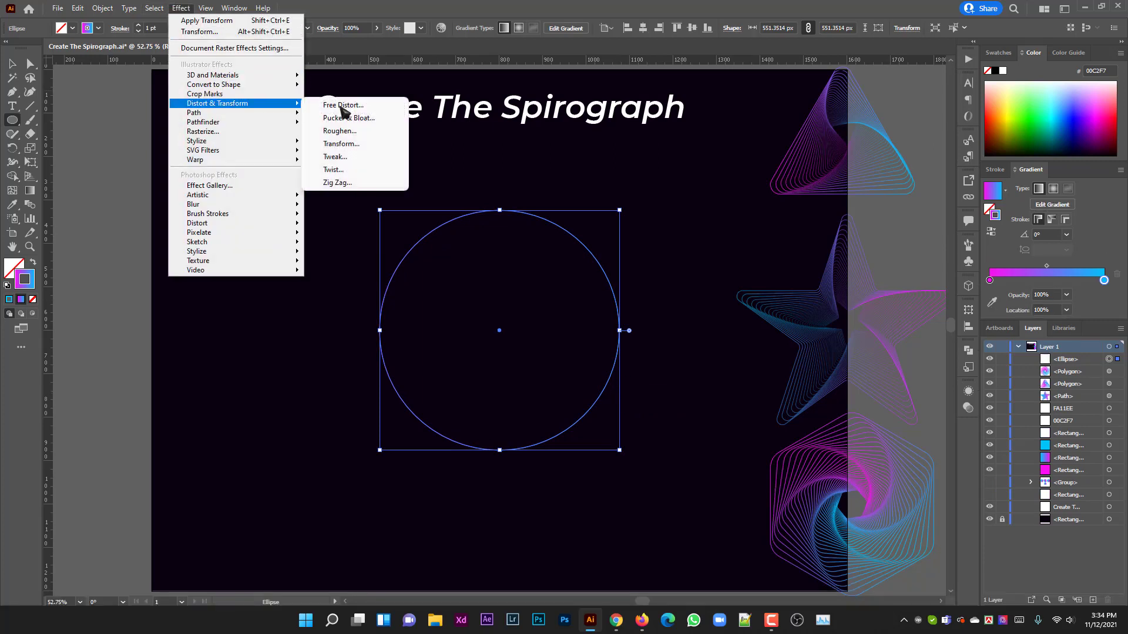
{"action": "left_click", "coordinate": [356, 144]}
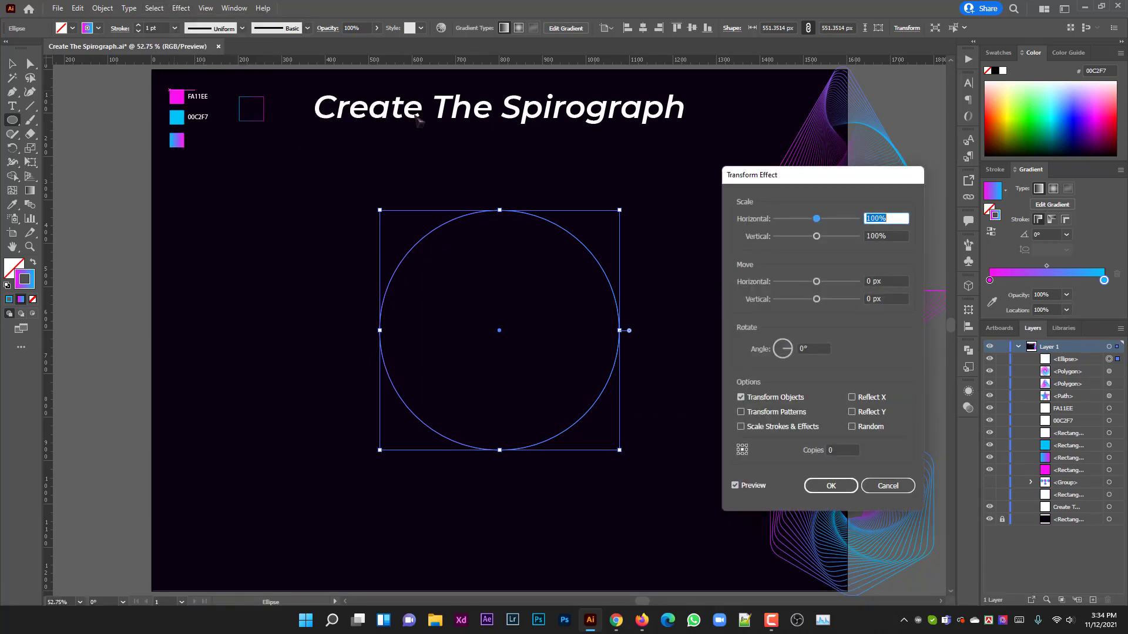
{"action": "key", "text": "Down"}
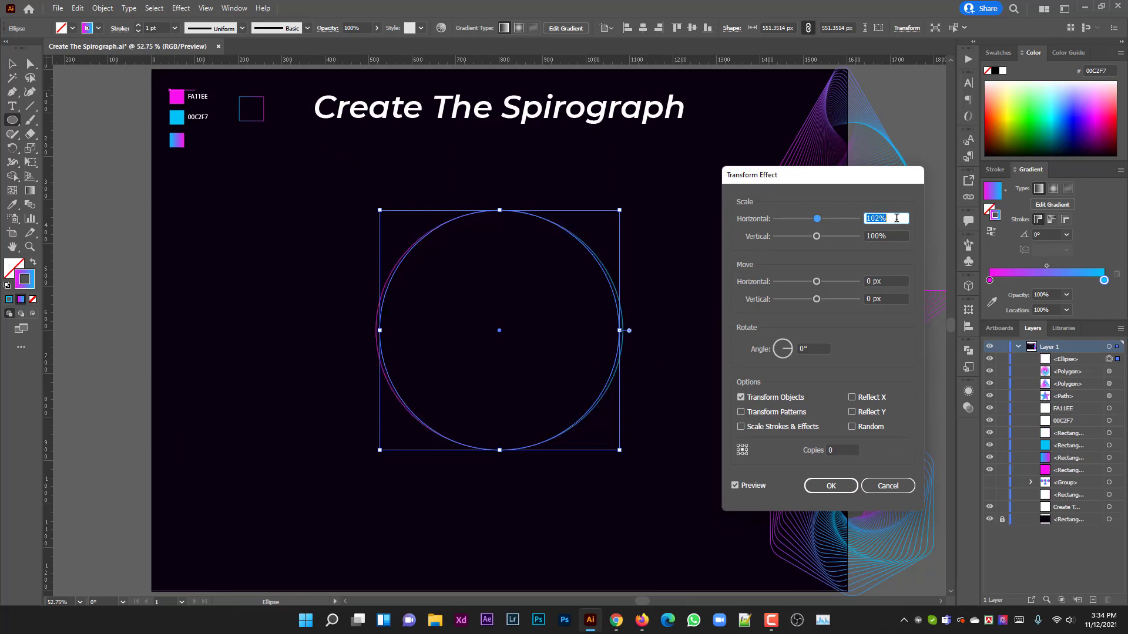
{"action": "key", "text": "Down"}
{"action": "key", "text": "Down"}
{"action": "key", "text": "Down"}
{"action": "key", "text": "Down"}
{"action": "key", "text": "Down"}
{"action": "key", "text": "Down"}
{"action": "key", "text": "Down"}
{"action": "key", "text": "Down"}
{"action": "key", "text": "Up"}
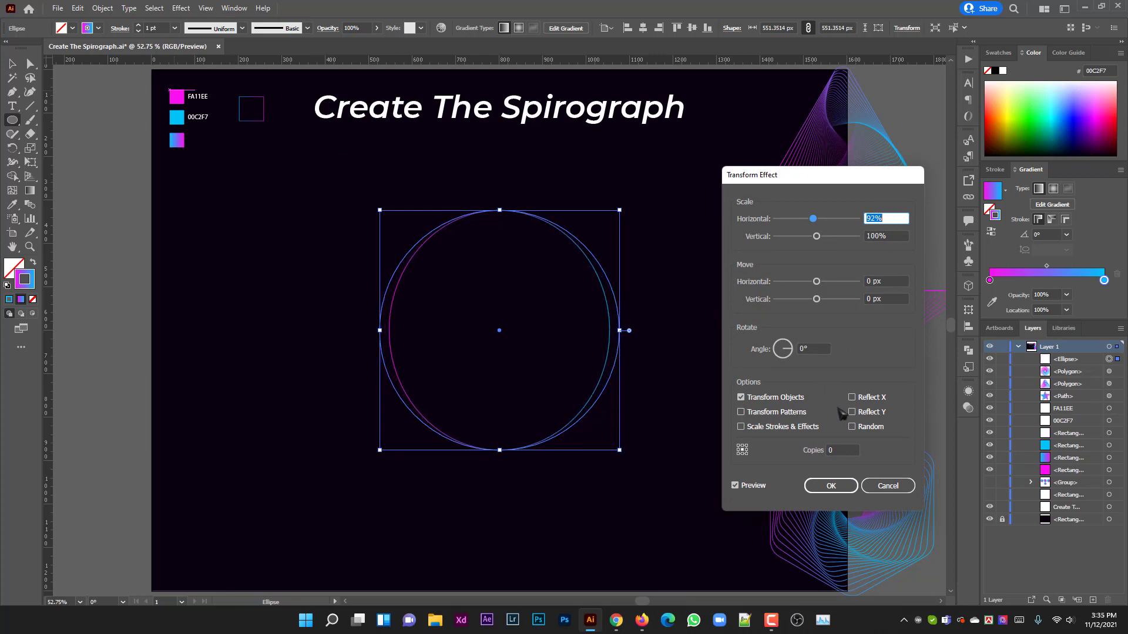
{"action": "left_click", "coordinate": [836, 450]}
{"action": "key", "text": "Up"}
{"action": "key", "text": "Up"}
{"action": "key", "text": "Up"}
{"action": "key", "text": "Up"}
{"action": "key", "text": "Up"}
{"action": "key", "text": "Up"}
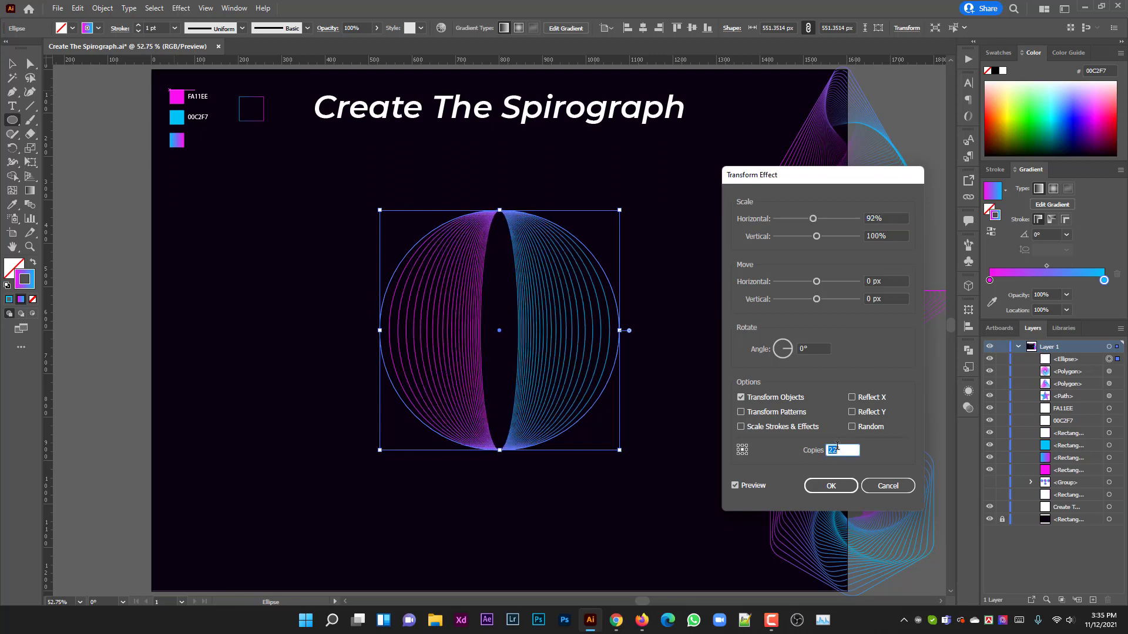
{"action": "key", "text": "Up"}
{"action": "key", "text": "Up"}
{"action": "key", "text": "Up"}
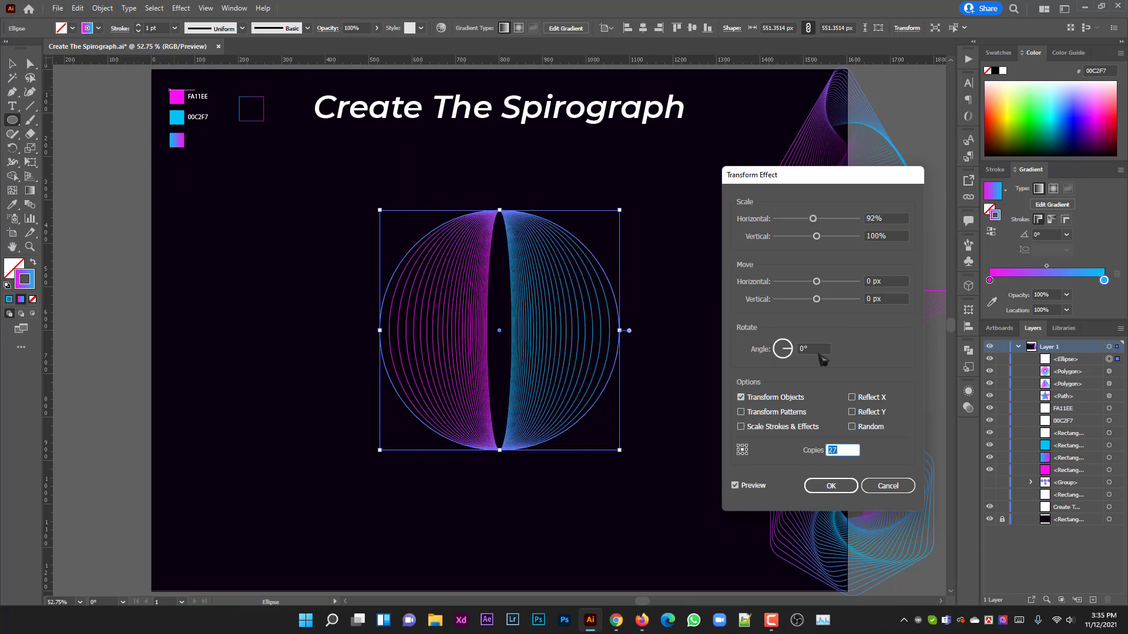
{"action": "left_click", "coordinate": [815, 349]}
{"action": "key", "text": "Up"}
{"action": "key", "text": "Up"}
{"action": "key", "text": "Up"}
{"action": "key", "text": "Up"}
{"action": "key", "text": "Up"}
{"action": "key", "text": "Up"}
{"action": "key", "text": "Up"}
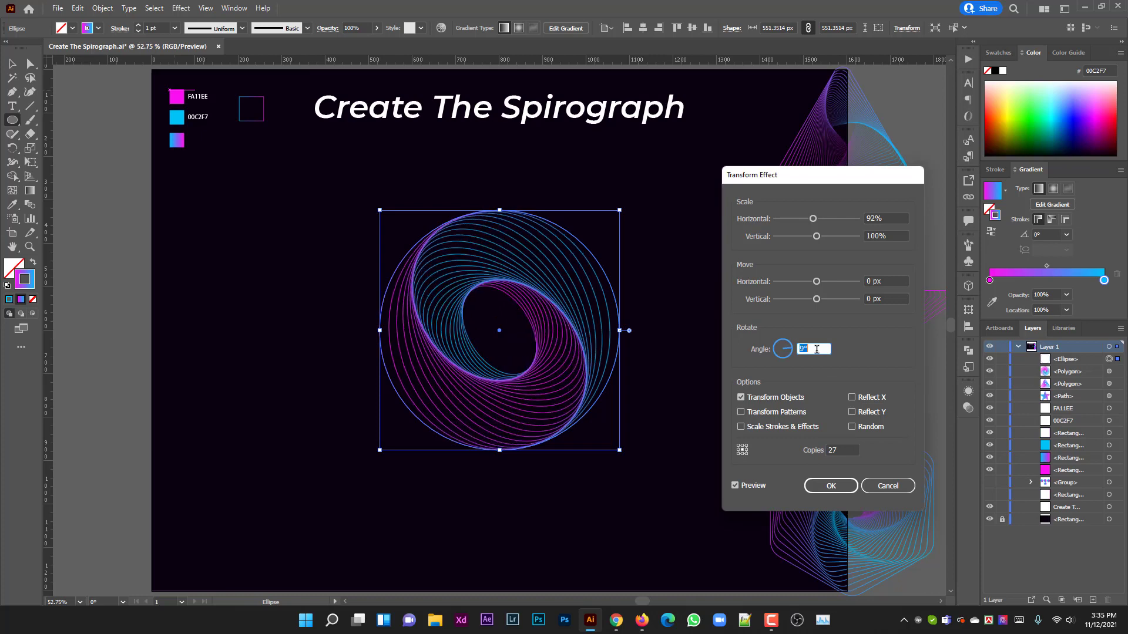
{"action": "key", "text": "Up"}
{"action": "key", "text": "Up"}
{"action": "key", "text": "Up"}
{"action": "key", "text": "Up"}
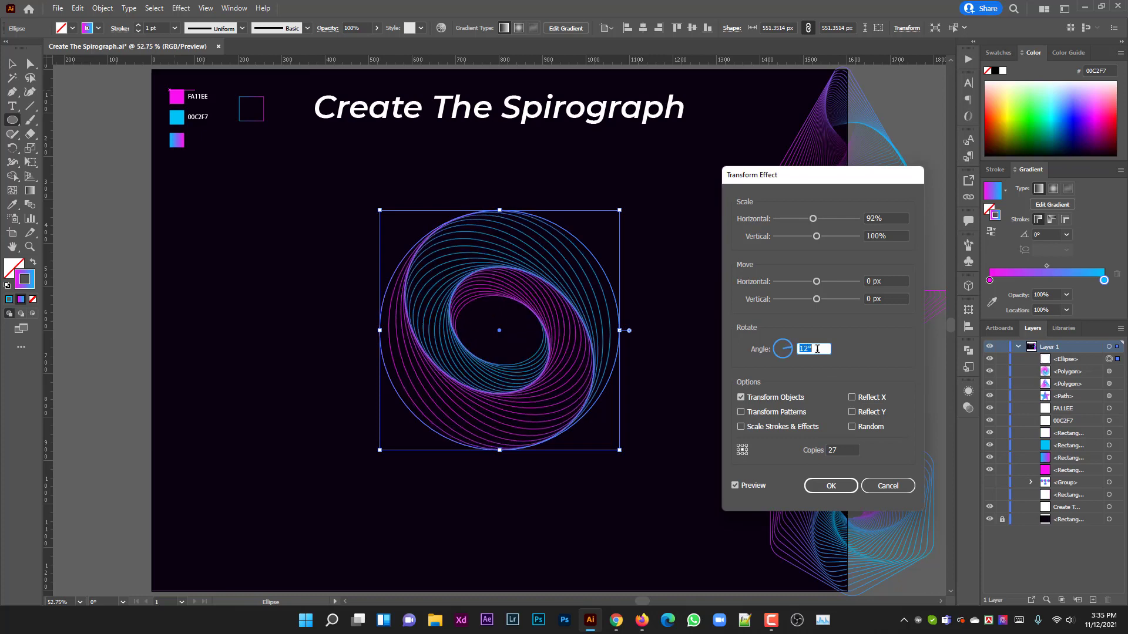
{"action": "key", "text": "Up"}
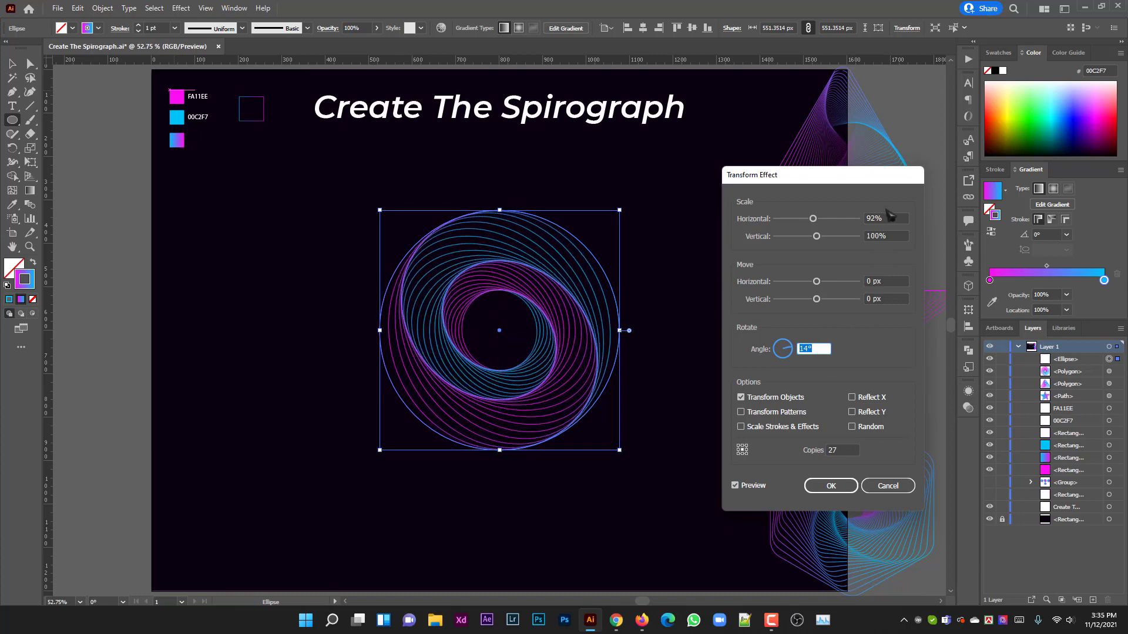
Settle the Transform at 91% horizontal scale, 7° rotation and 28 copies, and apply it
{"action": "left_click", "coordinate": [885, 217]}
{"action": "key", "text": "Down"}
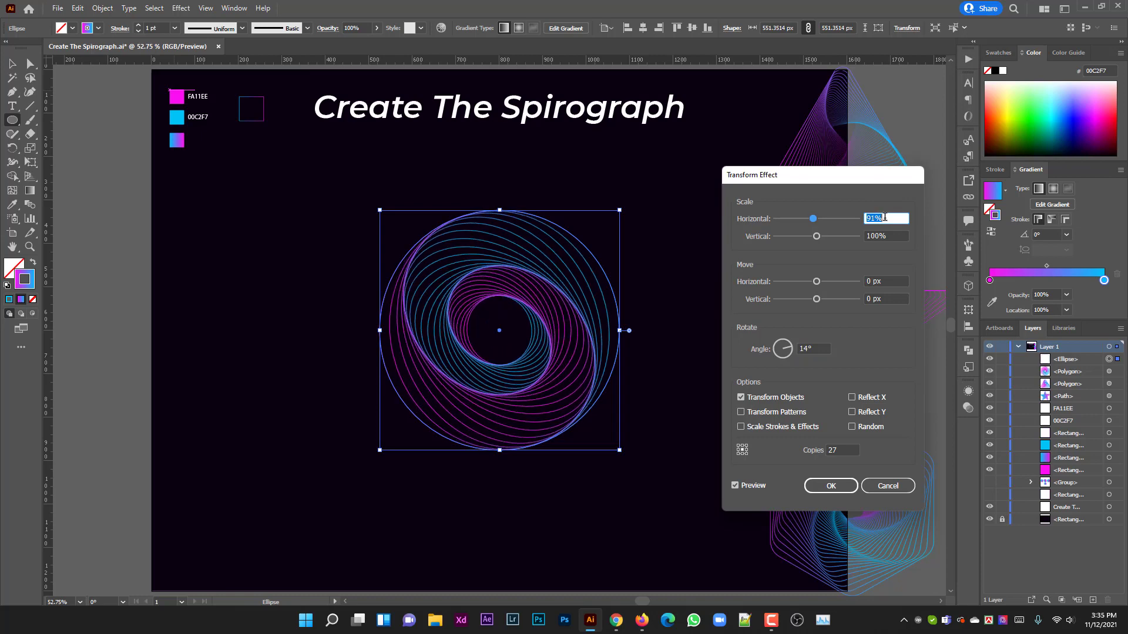
{"action": "key", "text": "Up"}
{"action": "key", "text": "Up"}
{"action": "key", "text": "Up"}
{"action": "key", "text": "Down"}
{"action": "key", "text": "Down"}
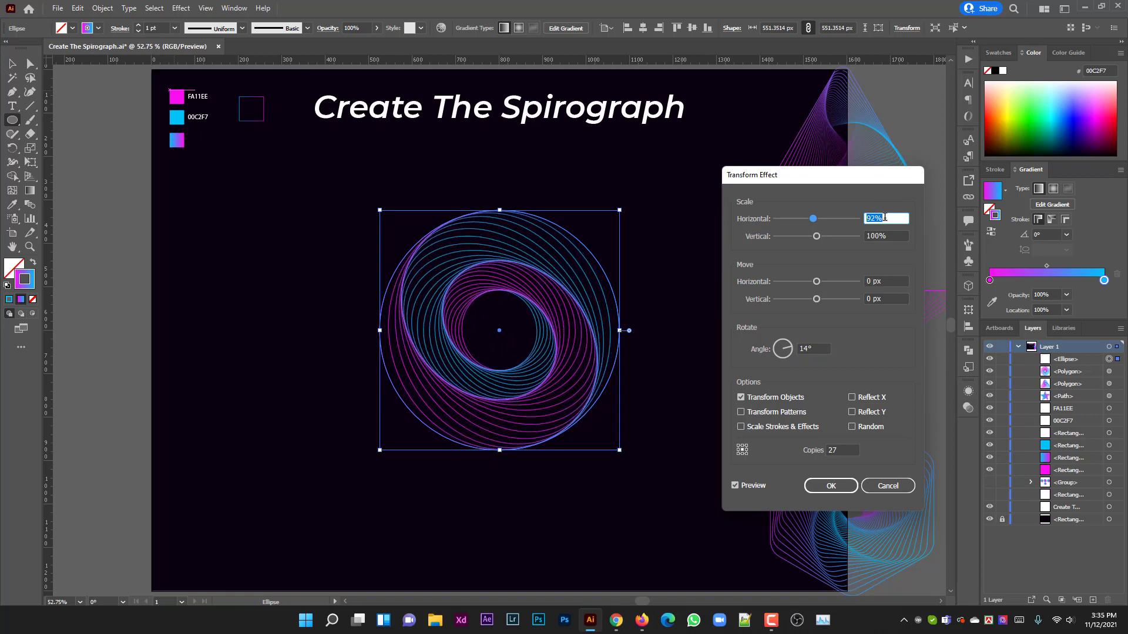
{"action": "key", "text": "Down"}
{"action": "left_click", "coordinate": [819, 349]}
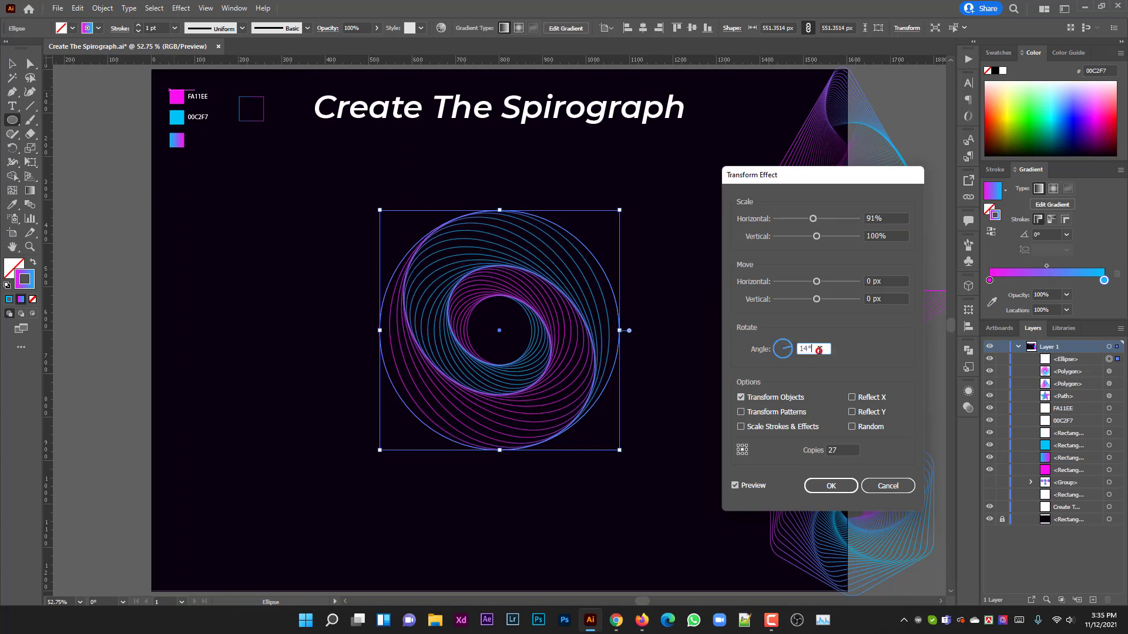
{"action": "key", "text": "Down"}
{"action": "key", "text": "Down"}
{"action": "key", "text": "Down"}
{"action": "key", "text": "Down"}
{"action": "key", "text": "Down"}
{"action": "key", "text": "Down"}
{"action": "key", "text": "Down"}
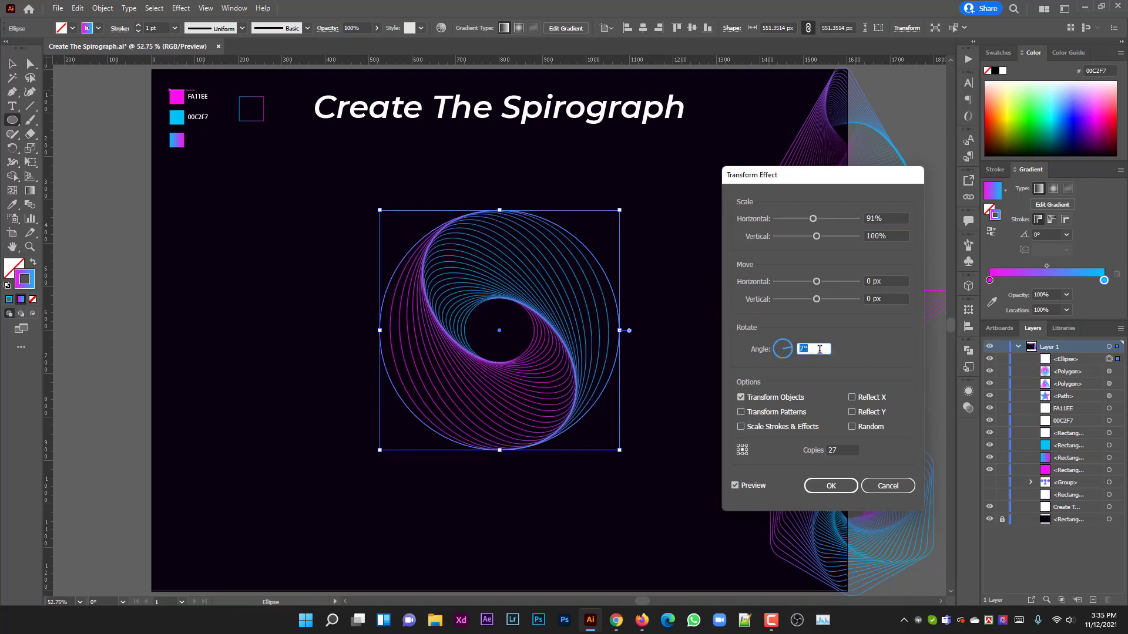
{"action": "left_click", "coordinate": [848, 450]}
{"action": "key", "text": "Up"}
{"action": "key", "text": "Up"}
{"action": "key", "text": "Up"}
{"action": "key", "text": "Up"}
{"action": "key", "text": "Up"}
{"action": "key", "text": "Up"}
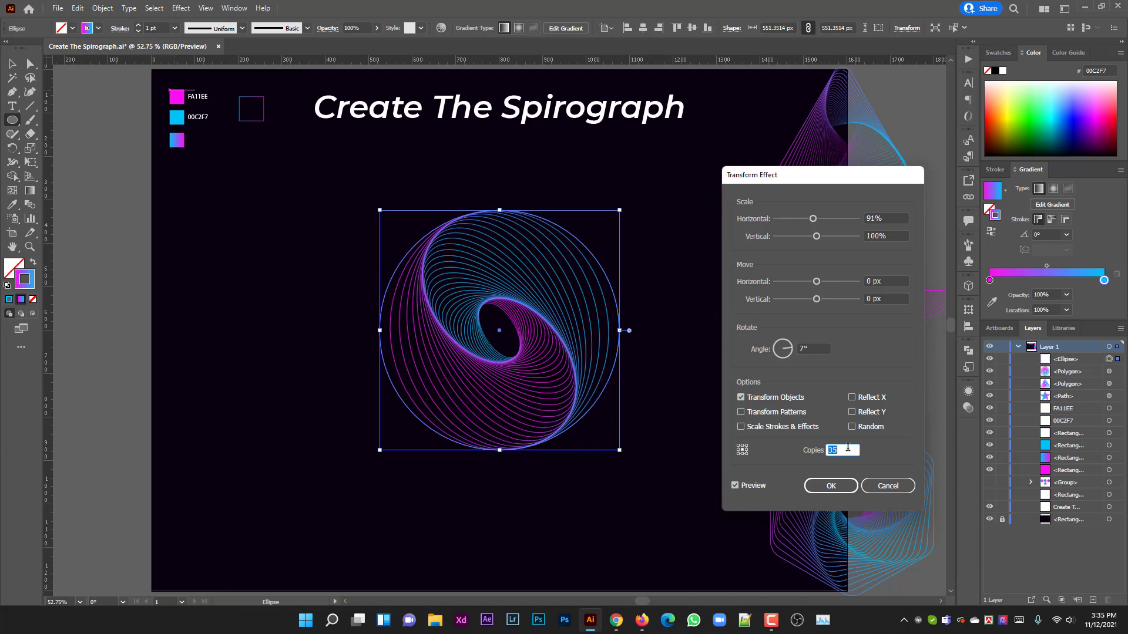
{"action": "key", "text": "Up"}
{"action": "key", "text": "Up"}
{"action": "key", "text": "Up"}
{"action": "key", "text": "Up"}
{"action": "key", "text": "Up"}
{"action": "key", "text": "Up"}
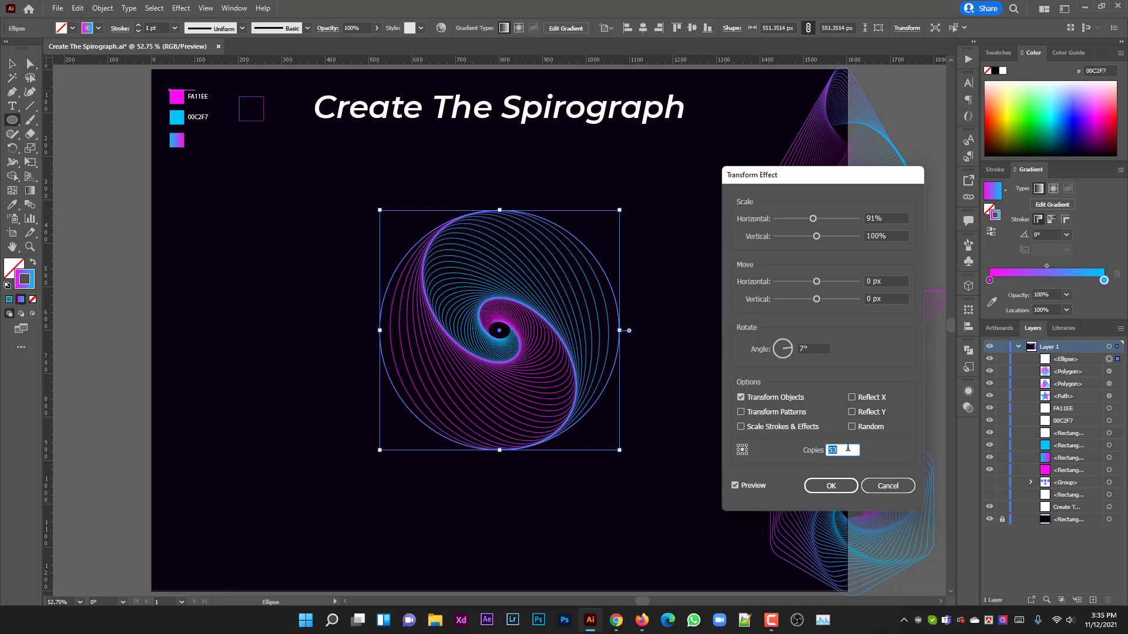
{"action": "key", "text": "Down"}
{"action": "key", "text": "Down"}
{"action": "key", "text": "Down"}
{"action": "key", "text": "Down"}
{"action": "key", "text": "Down"}
{"action": "key", "text": "Down"}
{"action": "key", "text": "Down"}
{"action": "key", "text": "Down"}
{"action": "key", "text": "Down"}
{"action": "key", "text": "Down"}
{"action": "key", "text": "Down"}
{"action": "key", "text": "Down"}
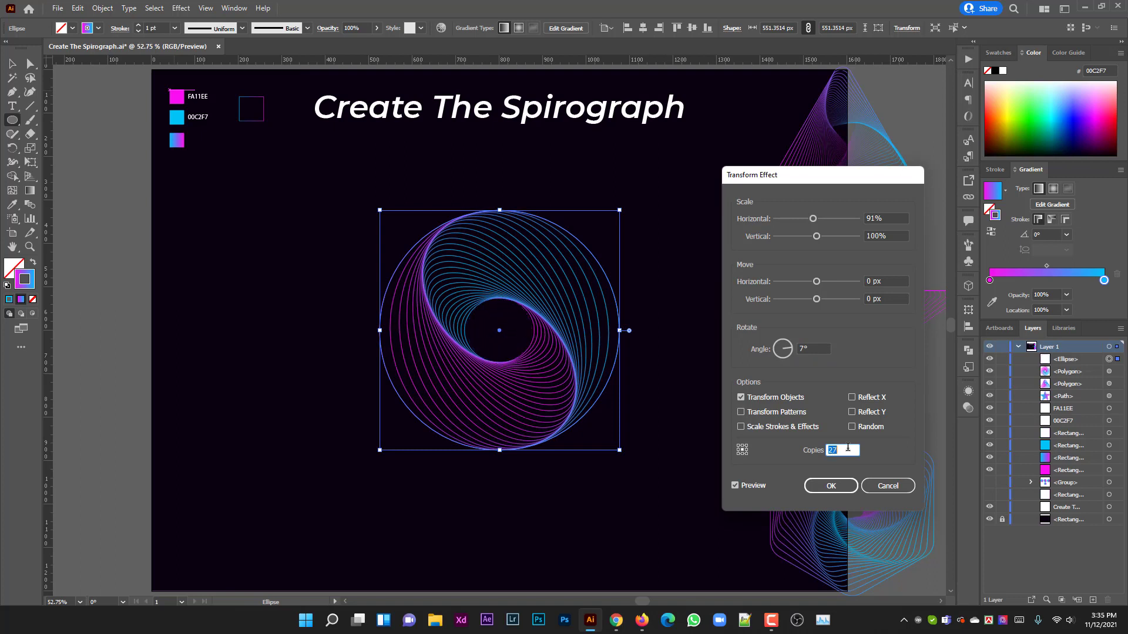
{"action": "key", "text": "Up"}
{"action": "left_click", "coordinate": [835, 485]}
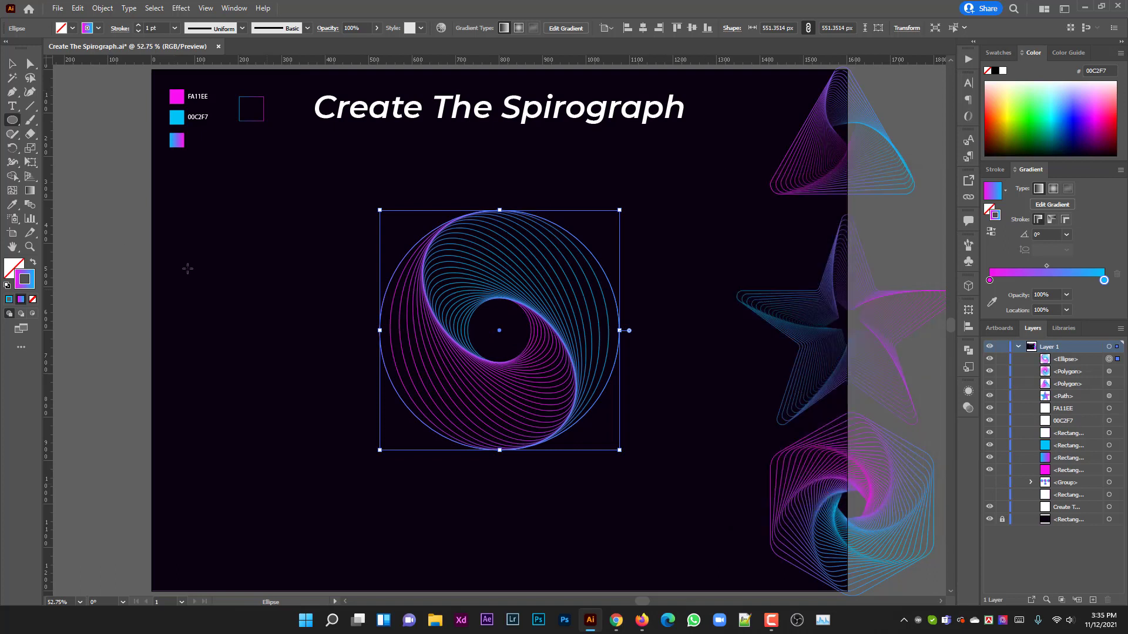
Move the circle spirograph straight left to the artboard's left edge
{"action": "left_click", "coordinate": [12, 63]}
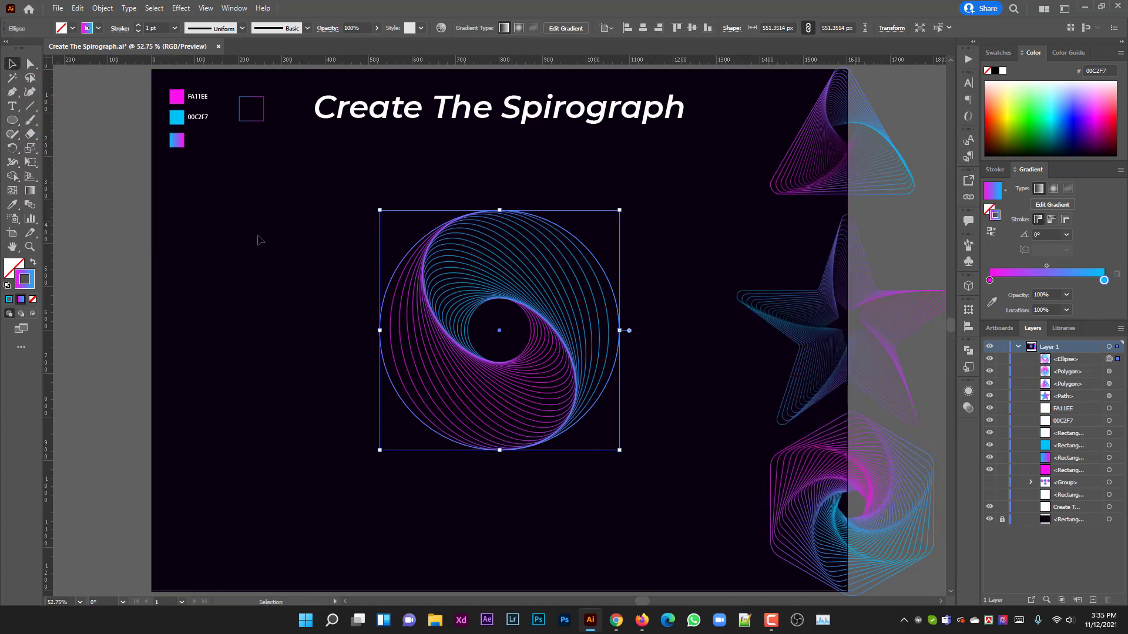
{"action": "left_click", "coordinate": [274, 242]}
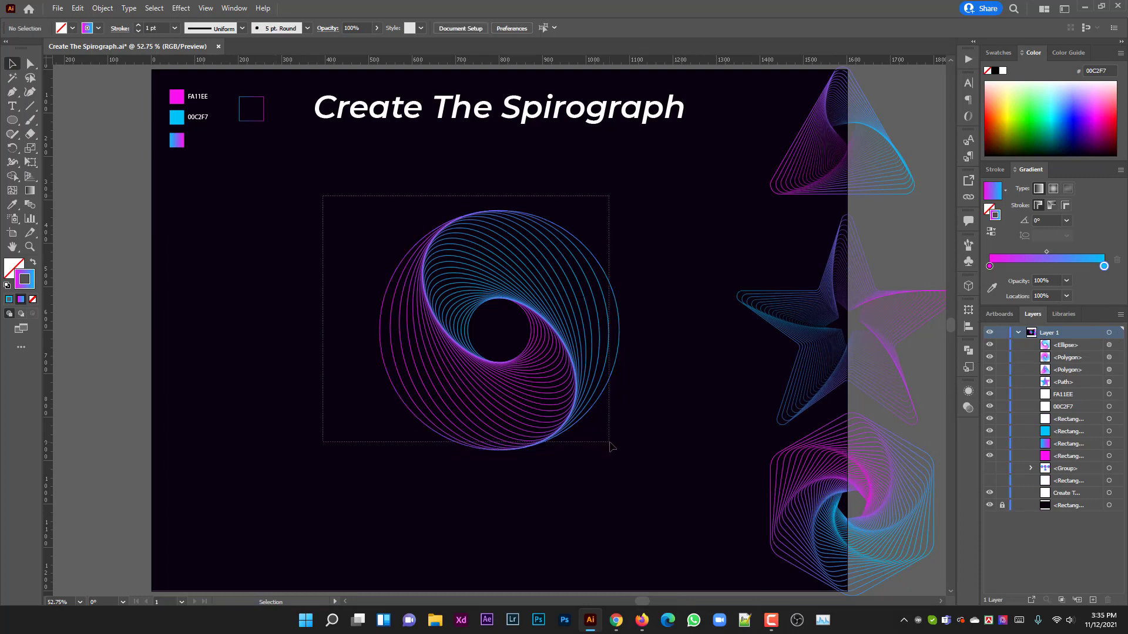
{"action": "left_click_drag", "start_coordinate": [569, 337], "coordinate": [290, 339]}
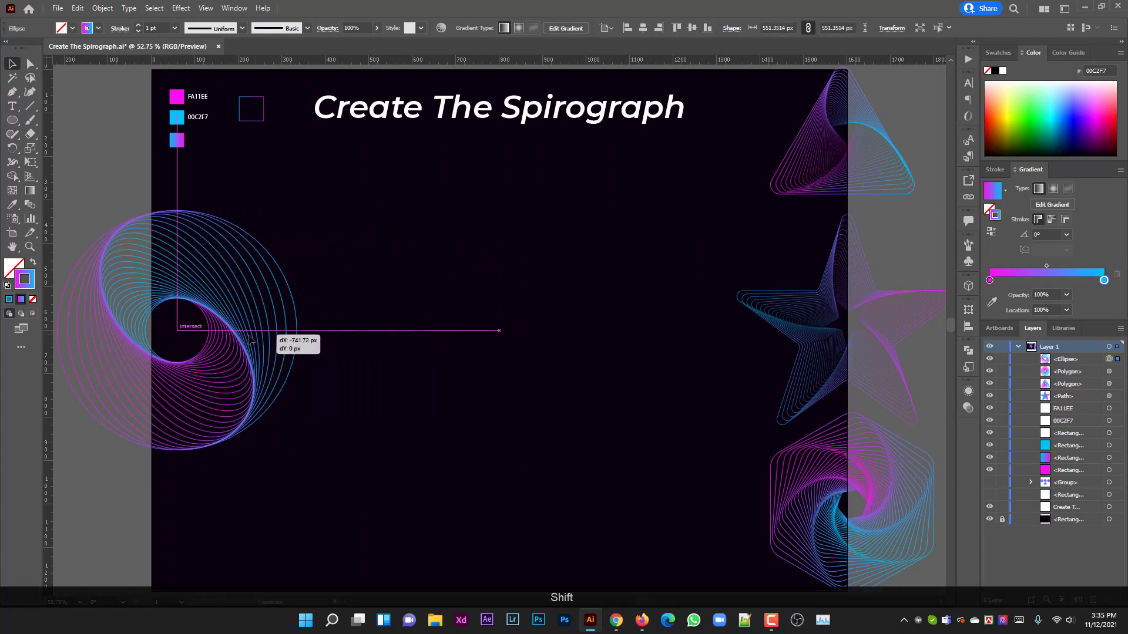
{"action": "left_click_drag", "start_coordinate": [291, 340], "coordinate": [220, 339]}
{"action": "left_click", "coordinate": [463, 338]}
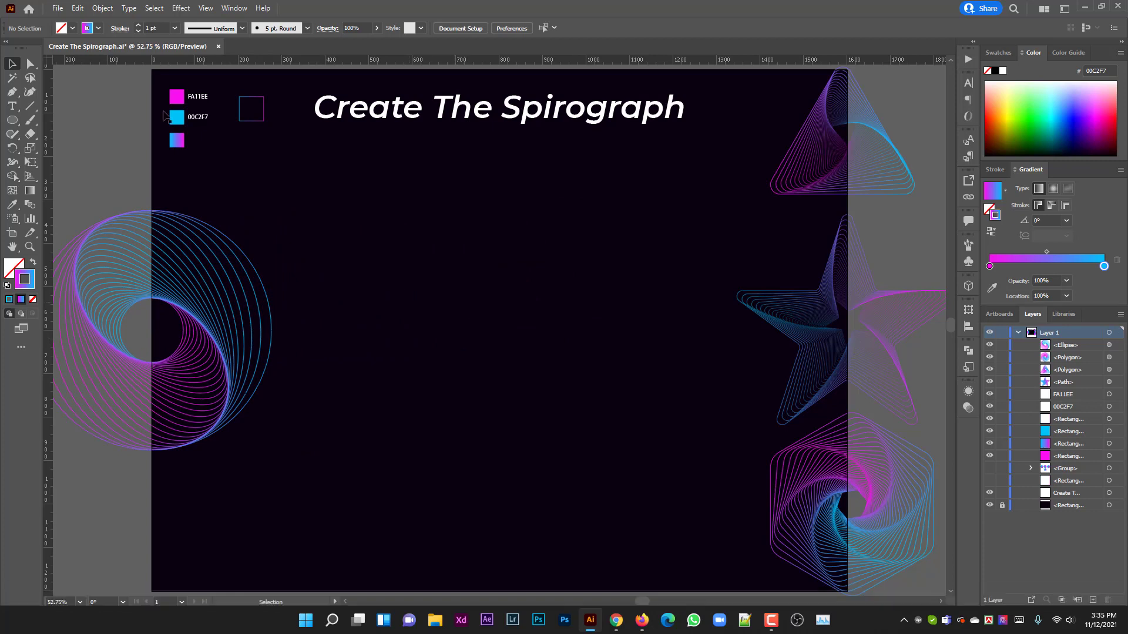
Draw a square at the artboard centre, rotate it 45° into a diamond, and round its corners
{"action": "right_click", "coordinate": [12, 120]}
{"action": "left_click", "coordinate": [65, 120]}
{"action": "left_click_drag", "start_coordinate": [498, 330], "coordinate": [587, 418]}
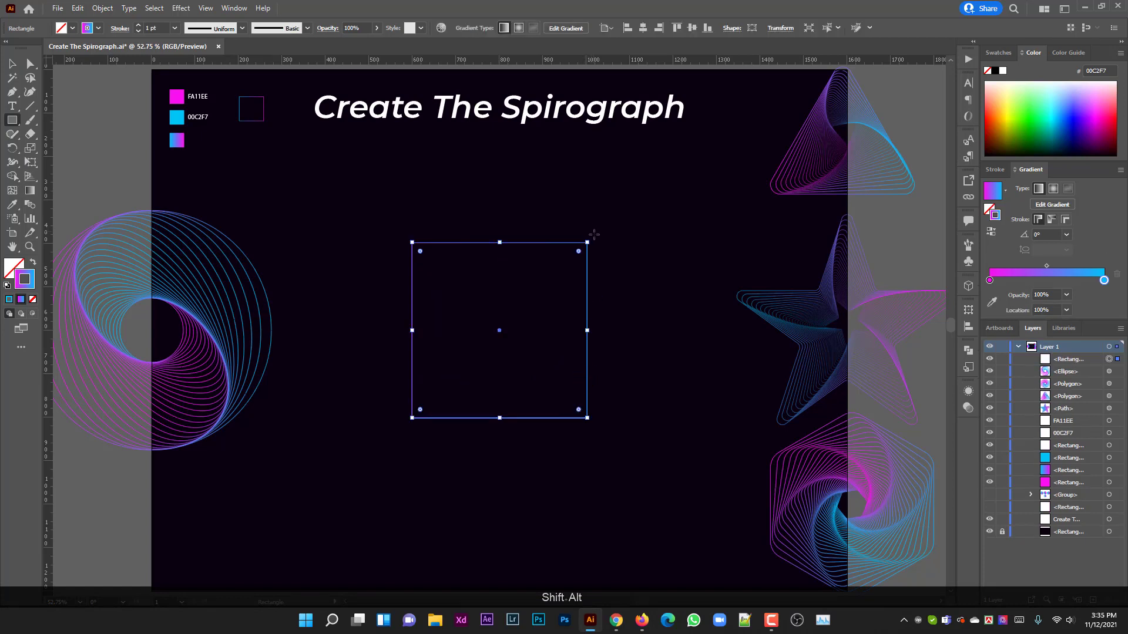
{"action": "left_click_drag", "start_coordinate": [594, 235], "coordinate": [603, 298]}
{"action": "left_click_drag", "start_coordinate": [499, 224], "coordinate": [500, 230]}
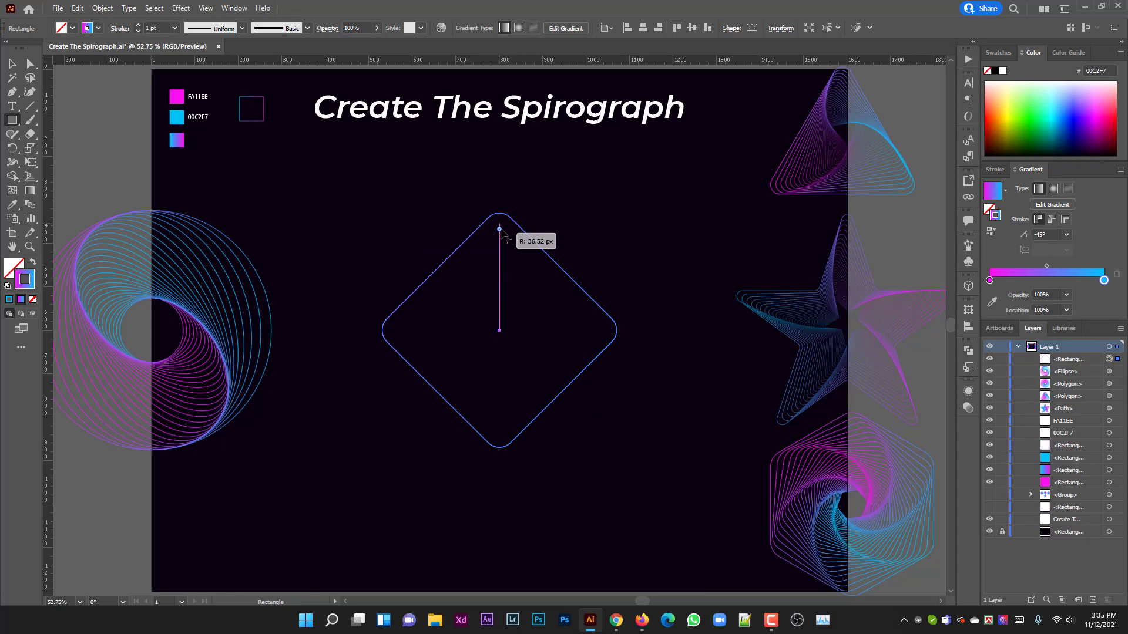
{"action": "left_click_drag", "start_coordinate": [500, 230], "coordinate": [500, 230]}
{"action": "left_click", "coordinate": [181, 7]}
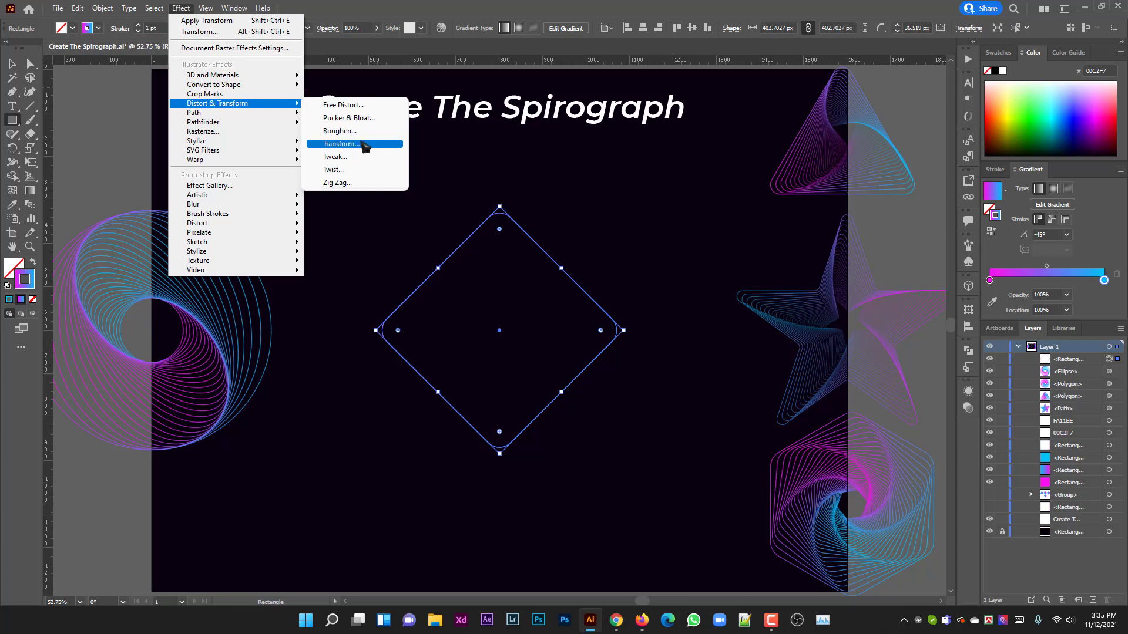
Give the diamond a Transform effect: scale 95%/95%, angle 4°, 33 copies
{"action": "left_click", "coordinate": [370, 145]}
{"action": "type", "text": "95"}
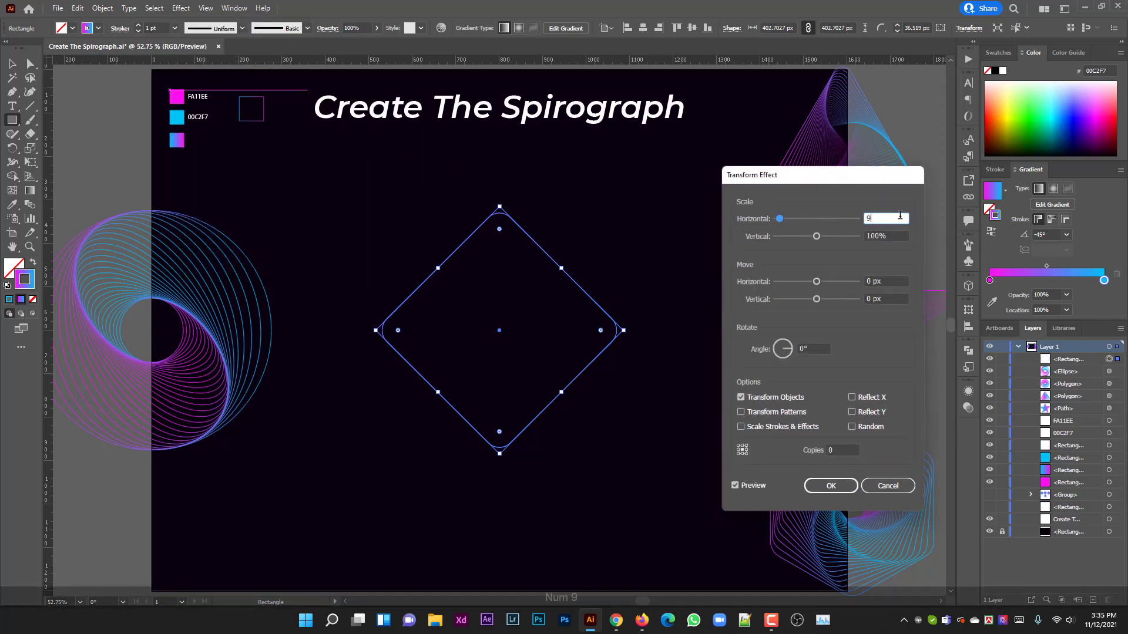
{"action": "key", "text": "Tab"}
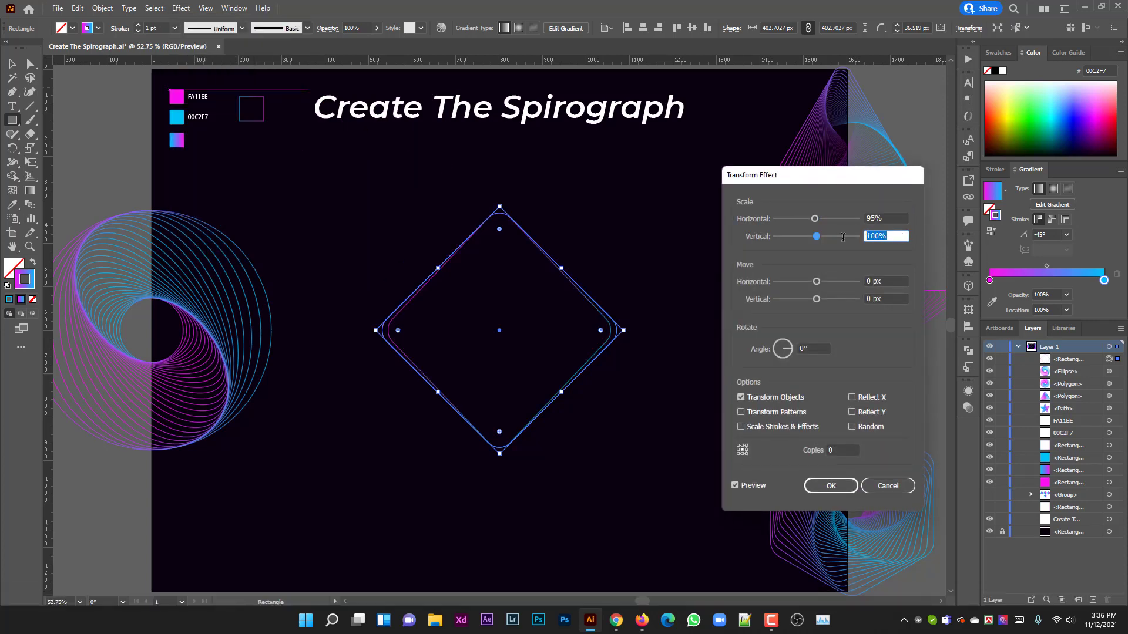
{"action": "type", "text": "95"}
{"action": "left_click", "coordinate": [843, 449]}
{"action": "key", "text": "Up"}
{"action": "key", "text": "Up"}
{"action": "key", "text": "Up"}
{"action": "key", "text": "Up"}
{"action": "key", "text": "Up"}
{"action": "key", "text": "Up"}
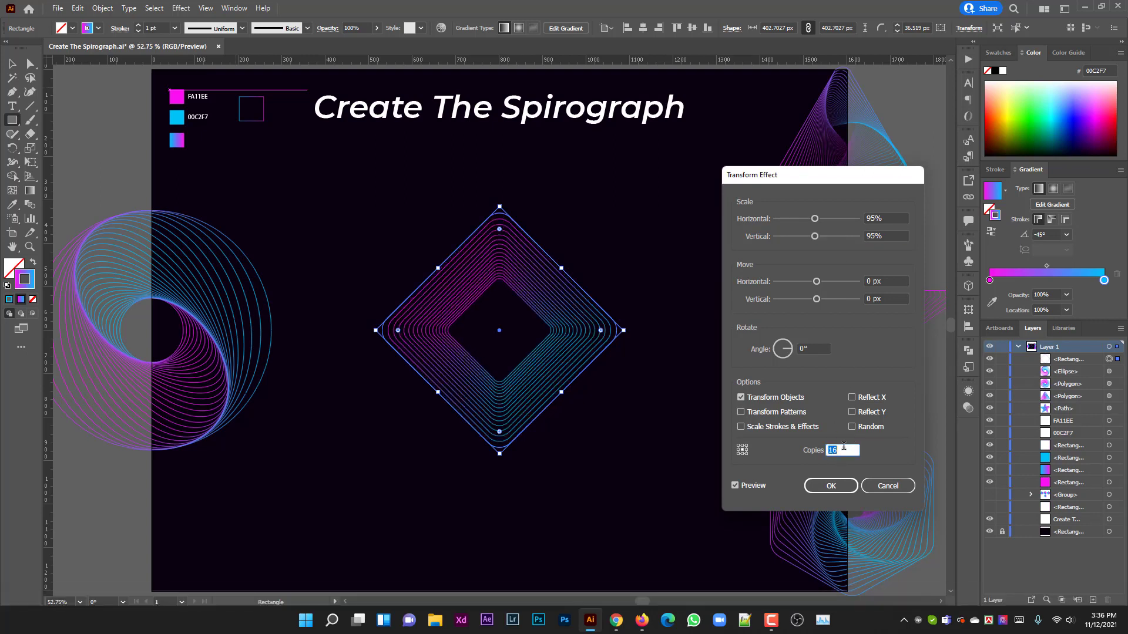
{"action": "key", "text": "Up"}
{"action": "key", "text": "Up"}
{"action": "key", "text": "Up"}
{"action": "key", "text": "Up"}
{"action": "key", "text": "Up"}
{"action": "key", "text": "Up"}
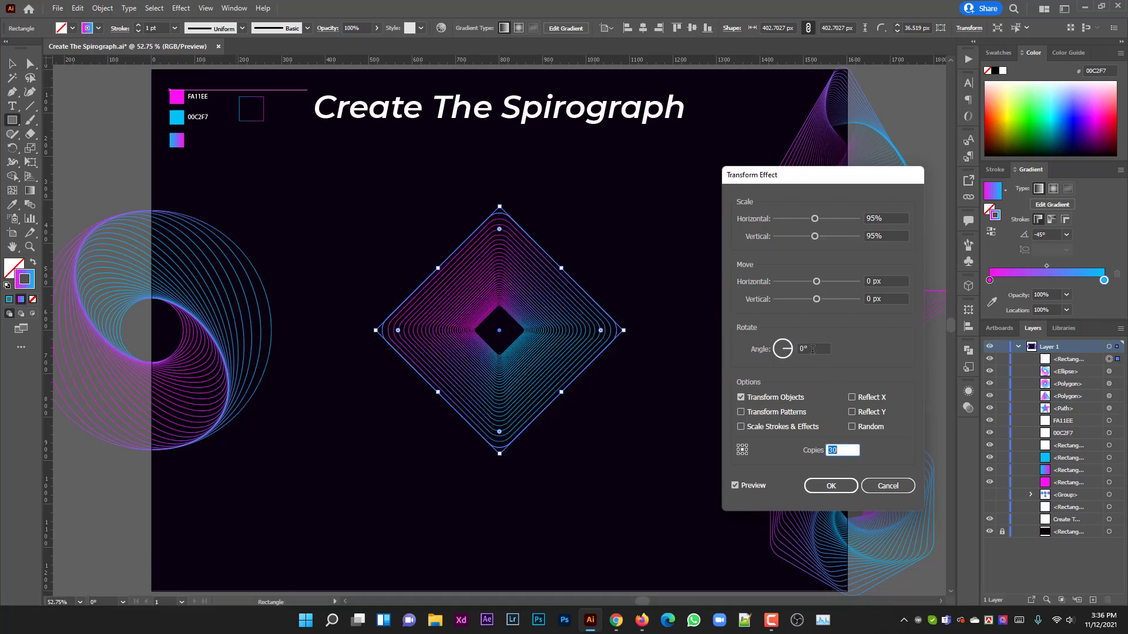
{"action": "left_click", "coordinate": [812, 349]}
{"action": "key", "text": "Up"}
{"action": "key", "text": "Up"}
{"action": "key", "text": "Up"}
{"action": "key", "text": "Up"}
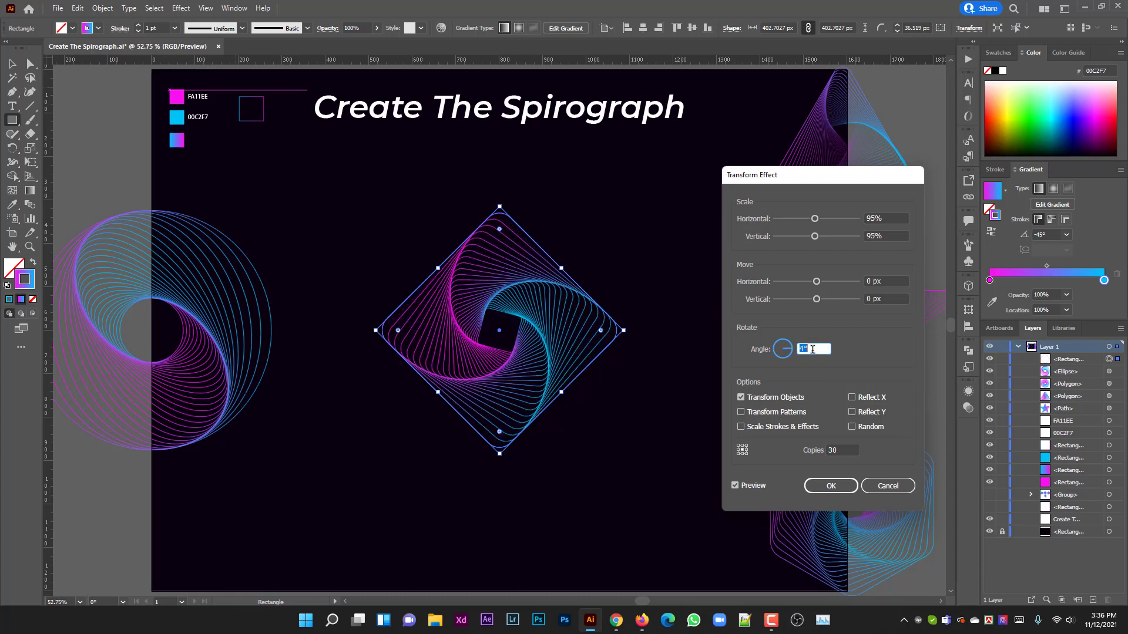
{"action": "left_click", "coordinate": [847, 450]}
{"action": "key", "text": "Up"}
{"action": "key", "text": "Up"}
{"action": "key", "text": "Up"}
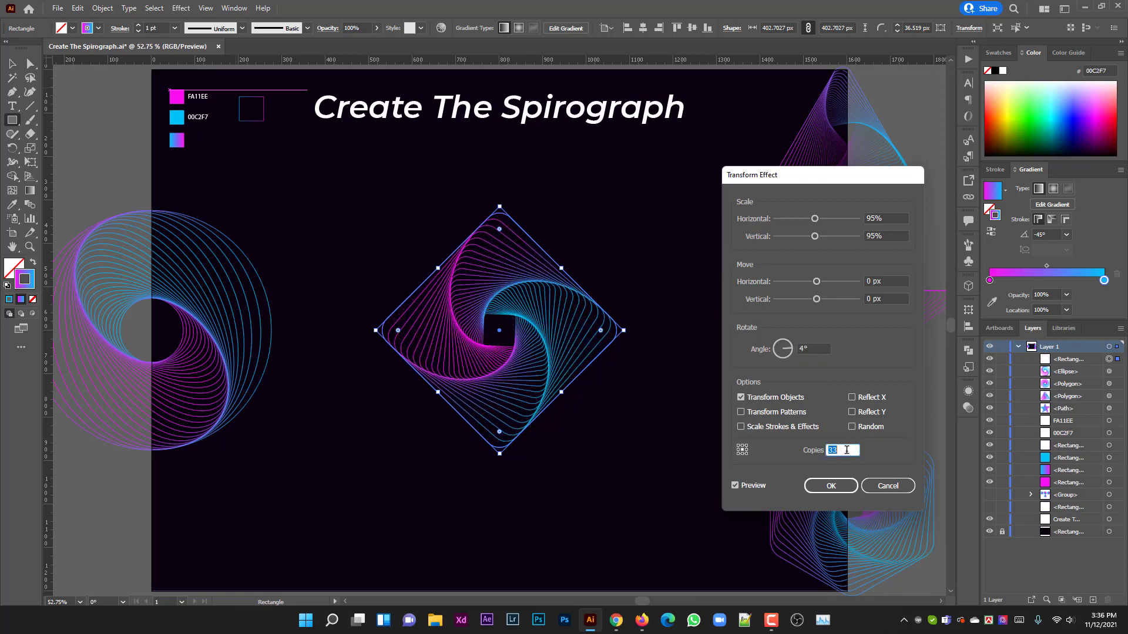
{"action": "key", "text": "Up"}
{"action": "left_click", "coordinate": [852, 487]}
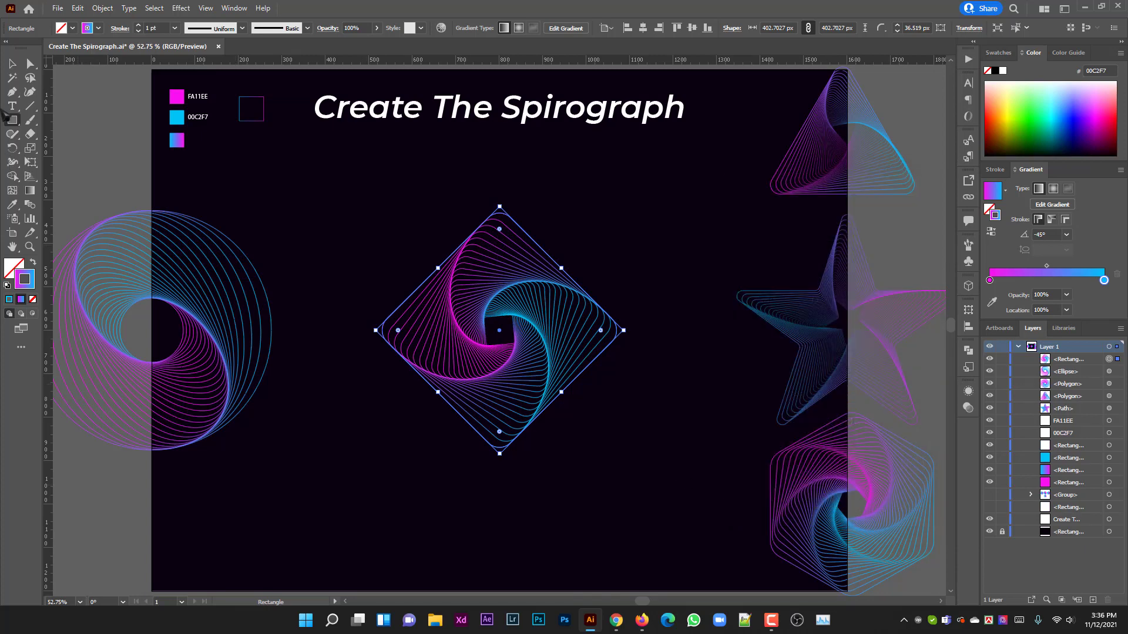
Reselect the diamond swirl and drag its corner widget to round the corners further
{"action": "left_click", "coordinate": [11, 64]}
{"action": "left_click", "coordinate": [390, 208]}
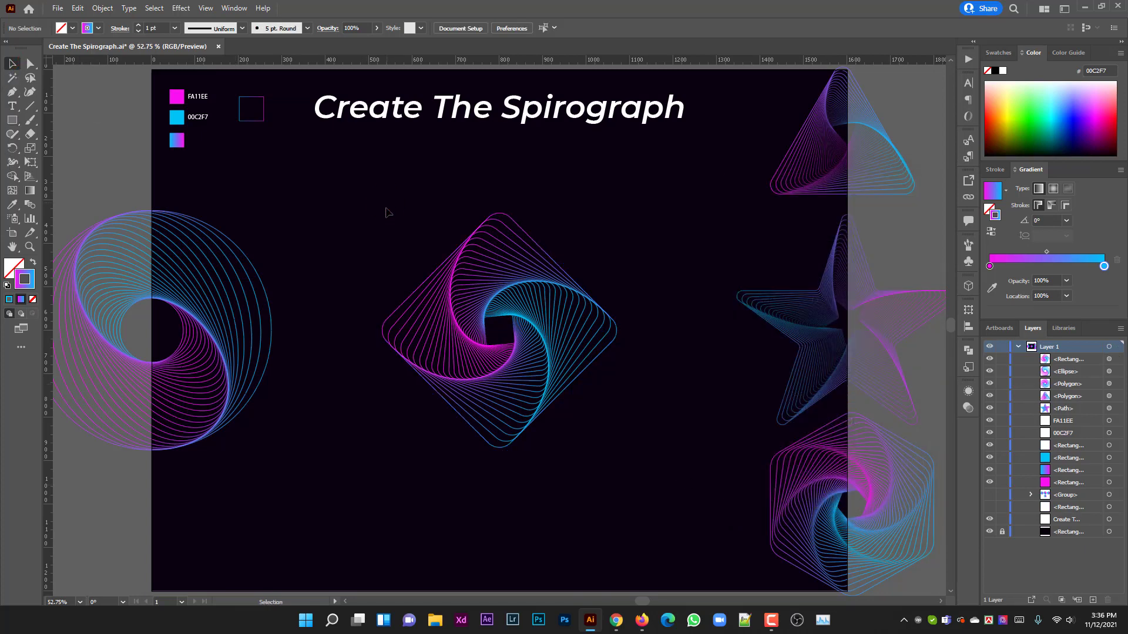
{"action": "left_click_drag", "start_coordinate": [345, 191], "coordinate": [652, 424]}
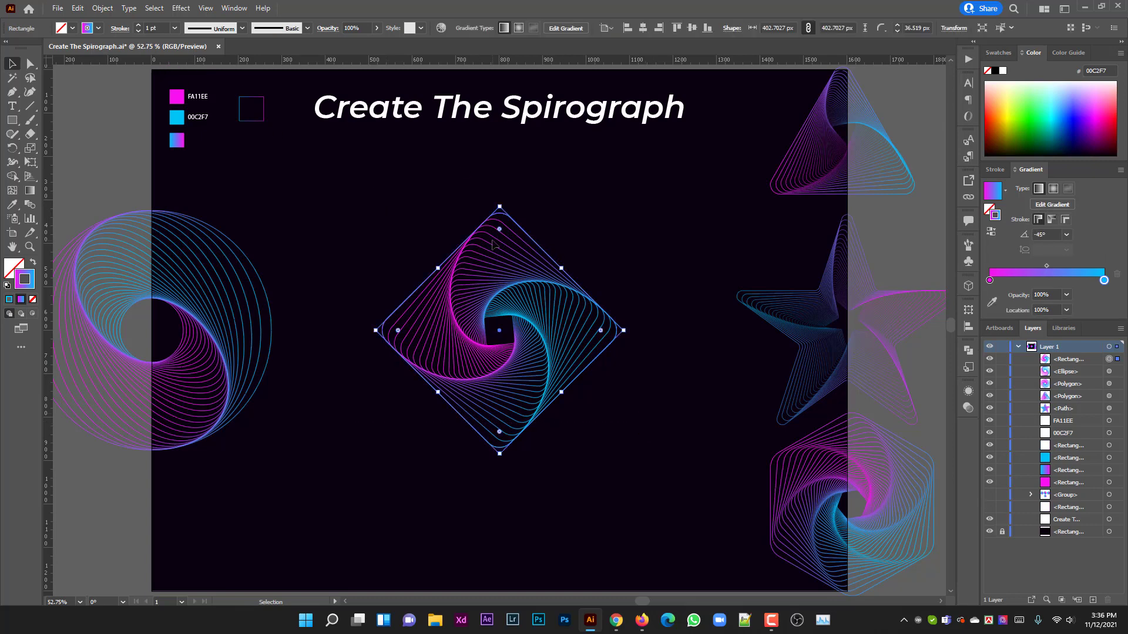
{"action": "mouse_move", "coordinate": [499, 229]}
{"action": "left_mouse_down"}
{"action": "mouse_move", "coordinate": [514, 217]}
{"action": "mouse_move", "coordinate": [519, 272]}
{"action": "mouse_move", "coordinate": [513, 241]}
{"action": "left_mouse_up"}
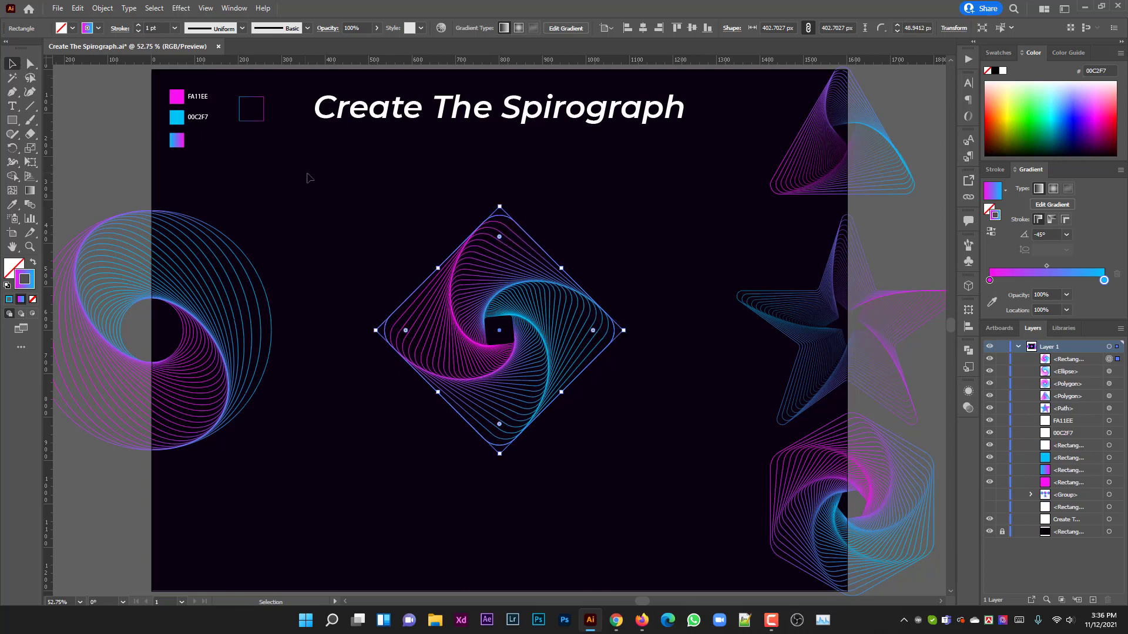
{"action": "left_click", "coordinate": [346, 185]}
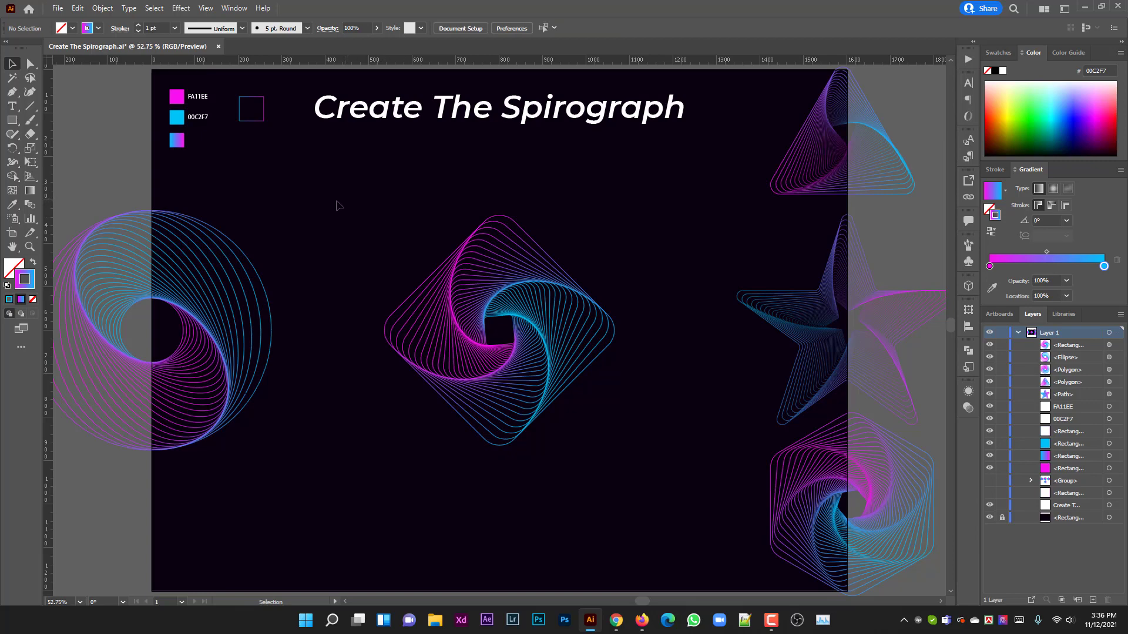
{"action": "left_click_drag", "start_coordinate": [406, 206], "coordinate": [681, 448]}
Open the Brights gradient swatch library and recolour the swirl with a yellow-orange gradient
{"action": "left_click", "coordinate": [998, 52]}
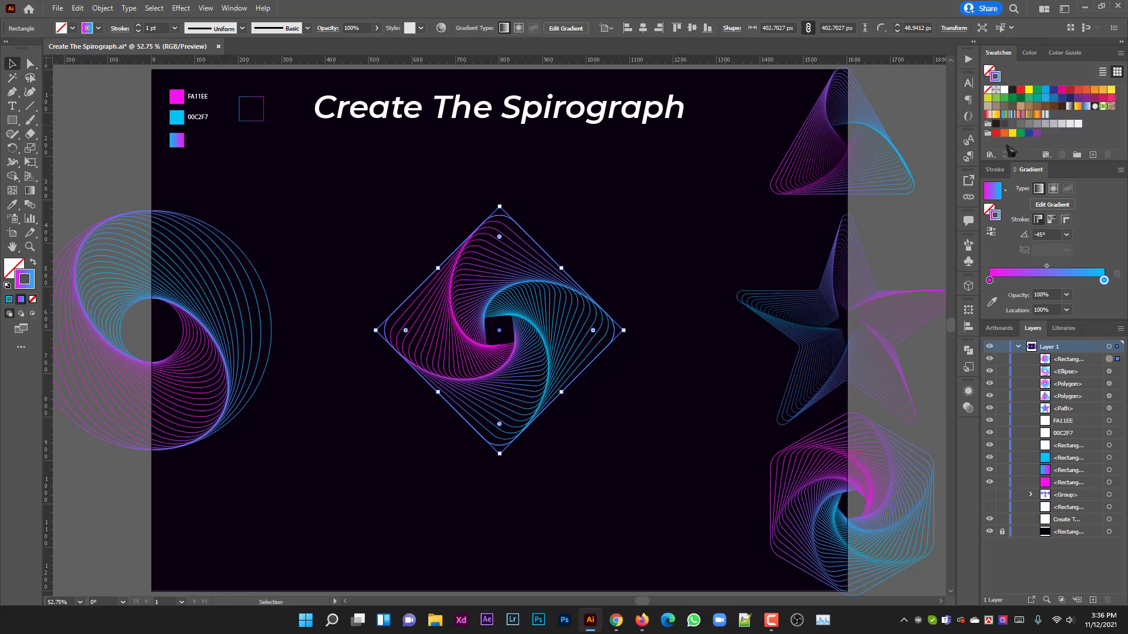
{"action": "left_click", "coordinate": [990, 154]}
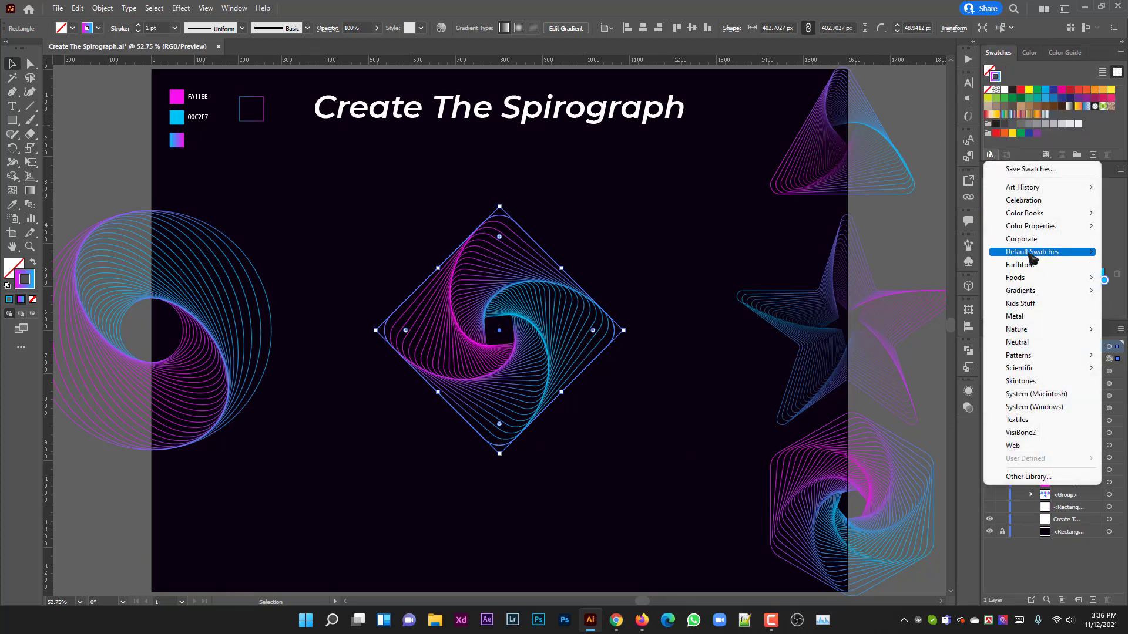
{"action": "mouse_move", "coordinate": [1039, 291]}
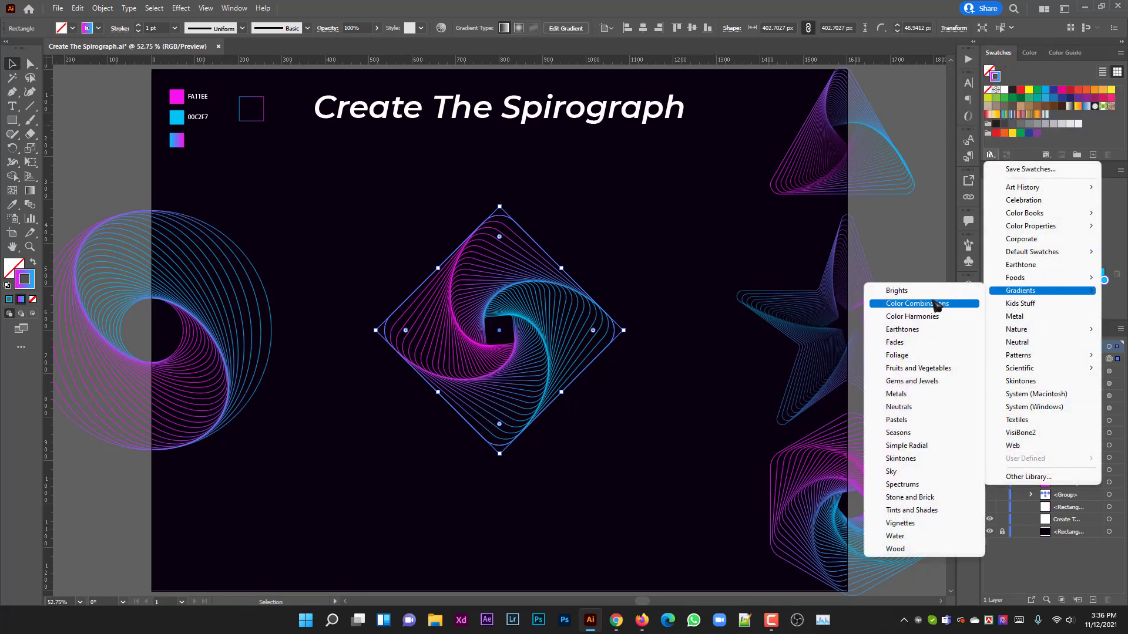
{"action": "left_click", "coordinate": [911, 292]}
{"action": "left_click_drag", "start_coordinate": [585, 276], "coordinate": [882, 257]}
{"action": "left_click", "coordinate": [836, 300]}
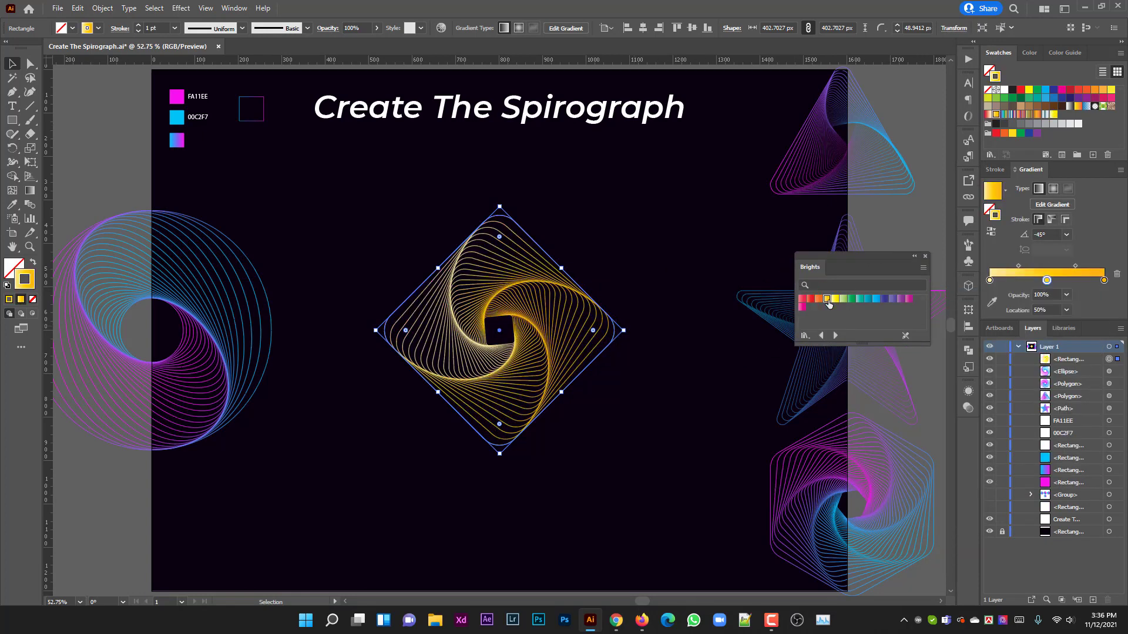
Try Color Combinations and Color Harmonies gradients on the swirl, ending on yellow-green
{"action": "left_click", "coordinate": [835, 335]}
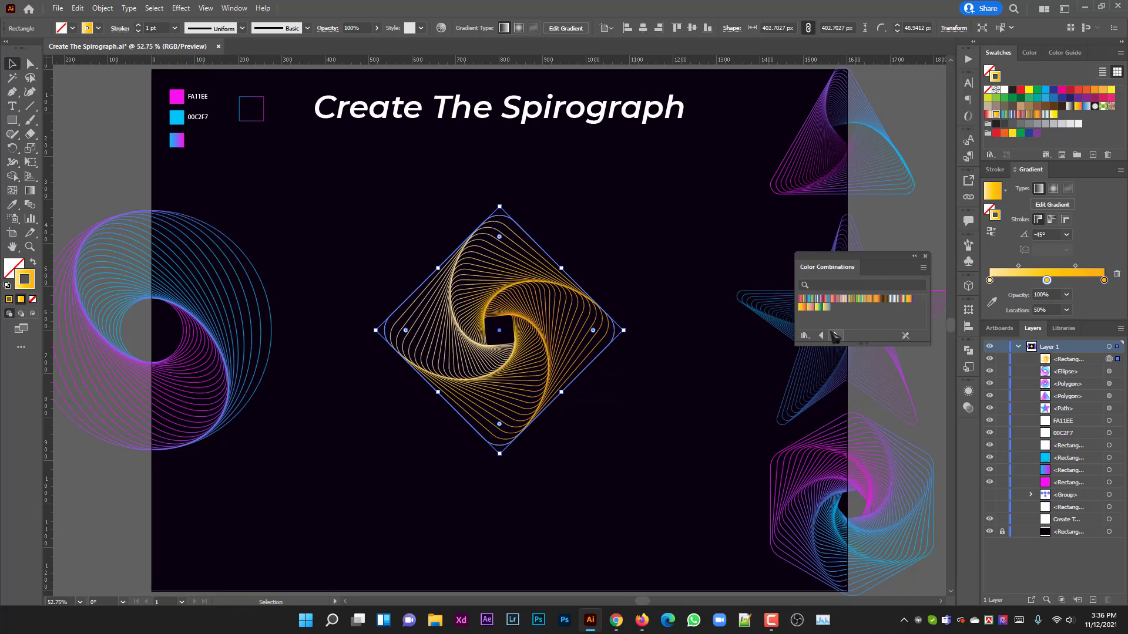
{"action": "left_click", "coordinate": [824, 299]}
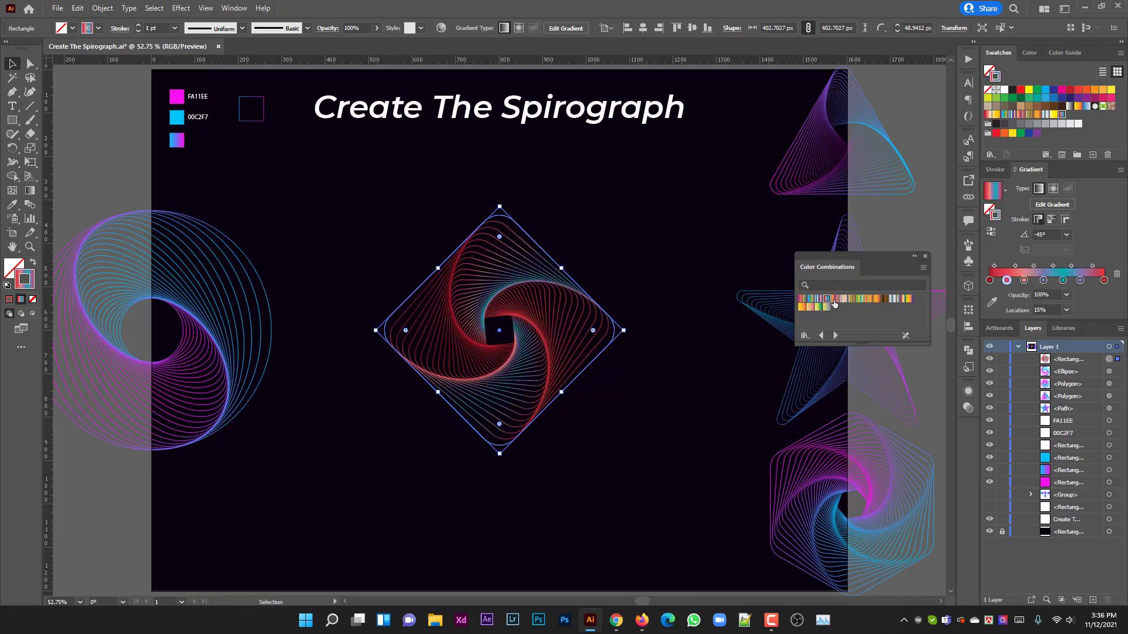
{"action": "left_click", "coordinate": [835, 300]}
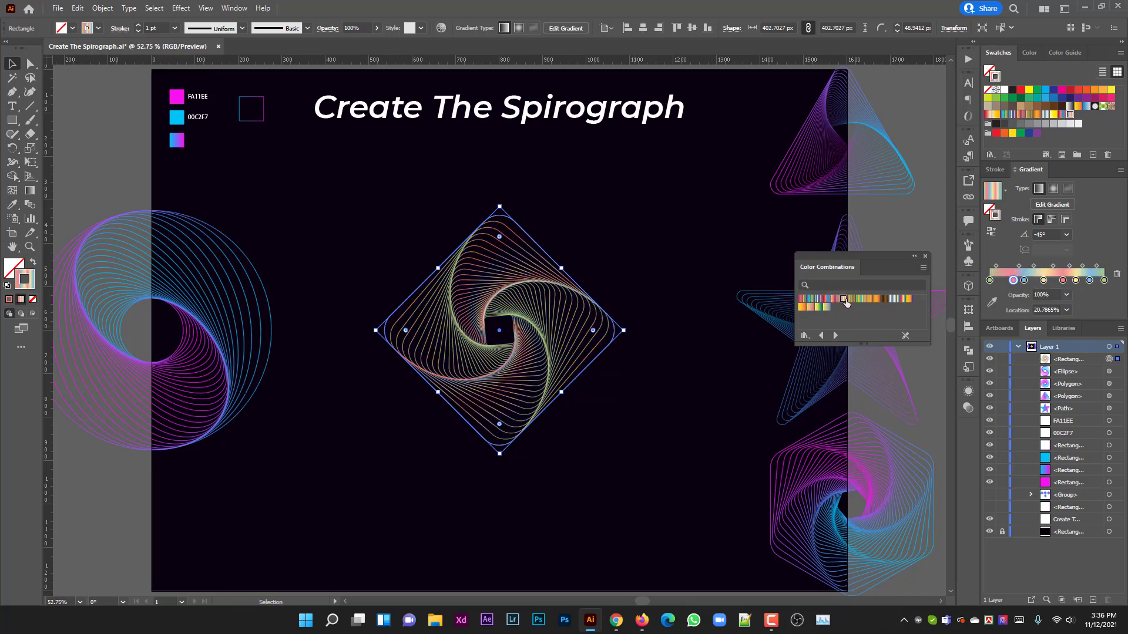
{"action": "left_click", "coordinate": [826, 307]}
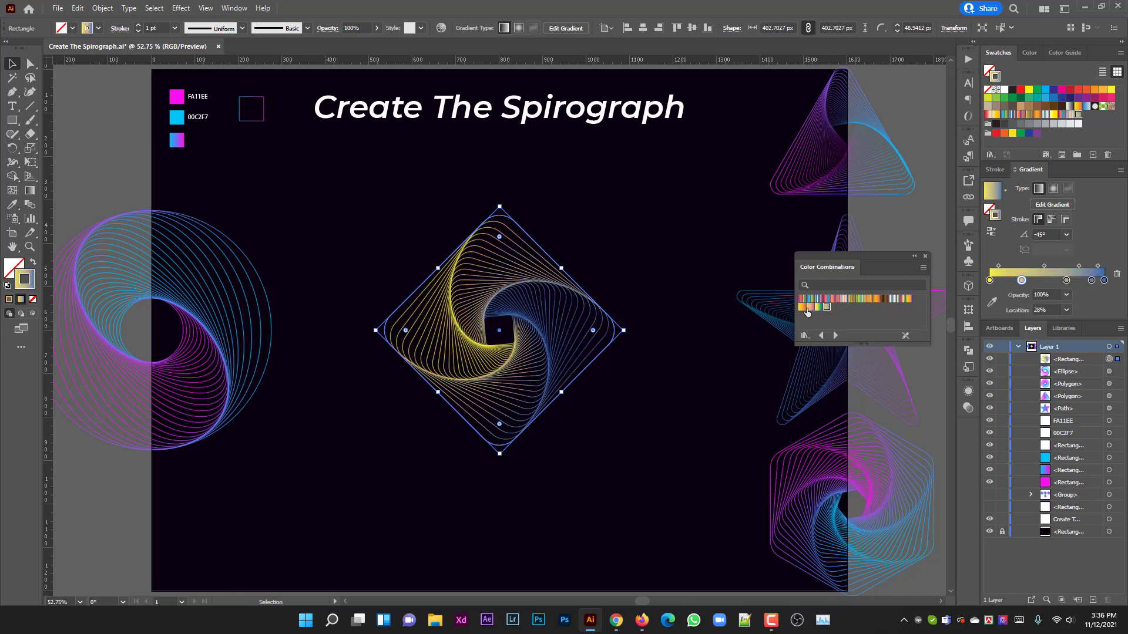
{"action": "left_click", "coordinate": [810, 310]}
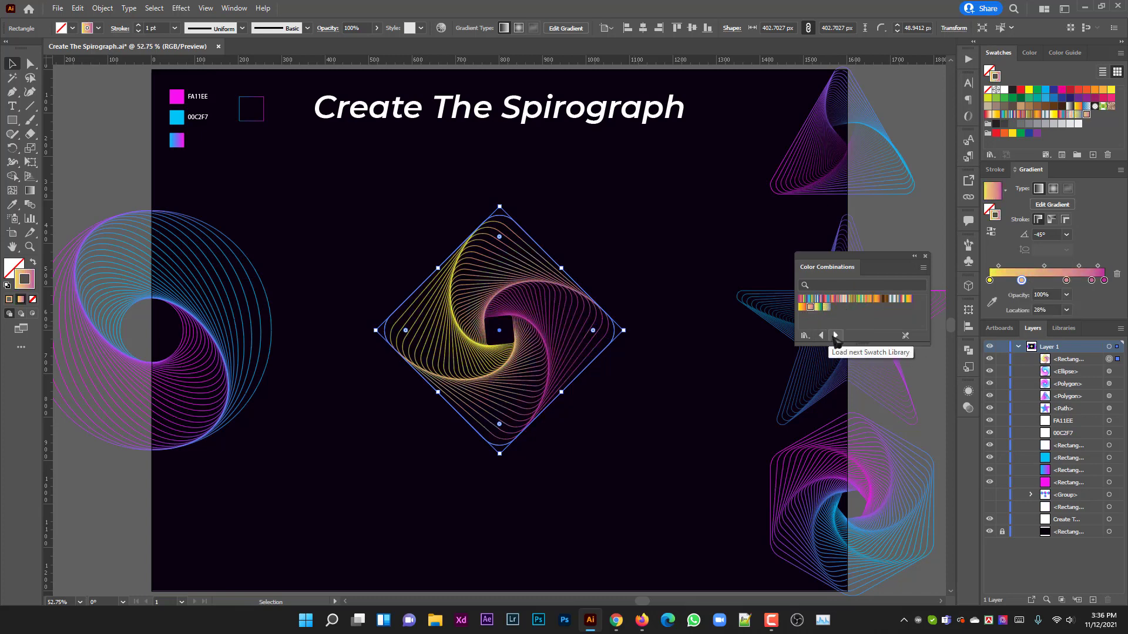
{"action": "left_click", "coordinate": [835, 335]}
{"action": "left_click", "coordinate": [810, 299]}
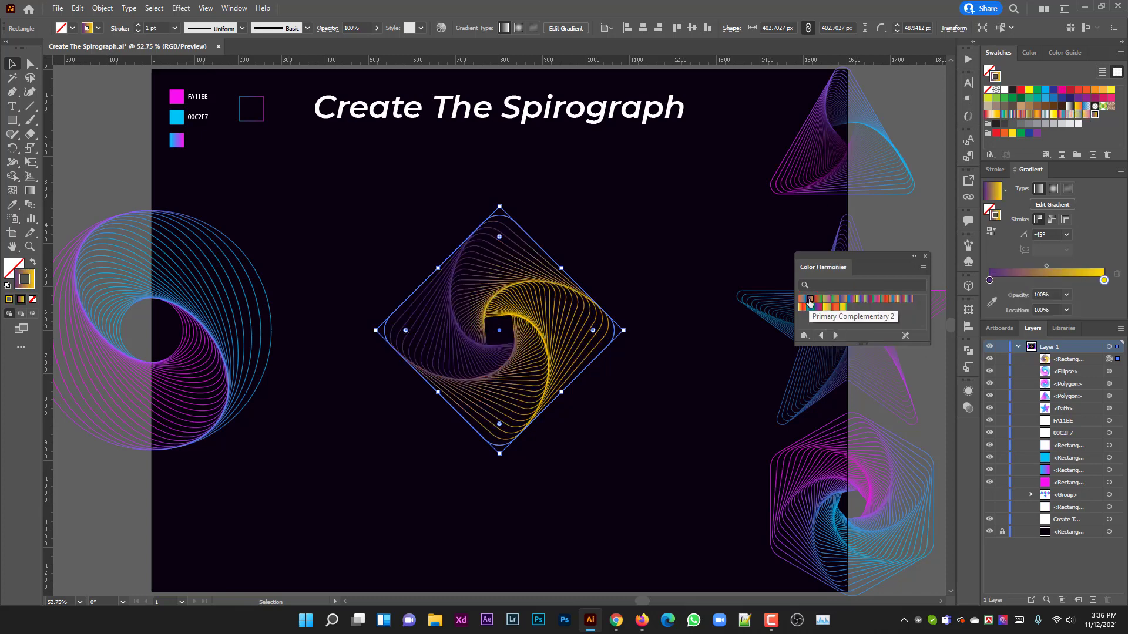
{"action": "left_click", "coordinate": [843, 307]}
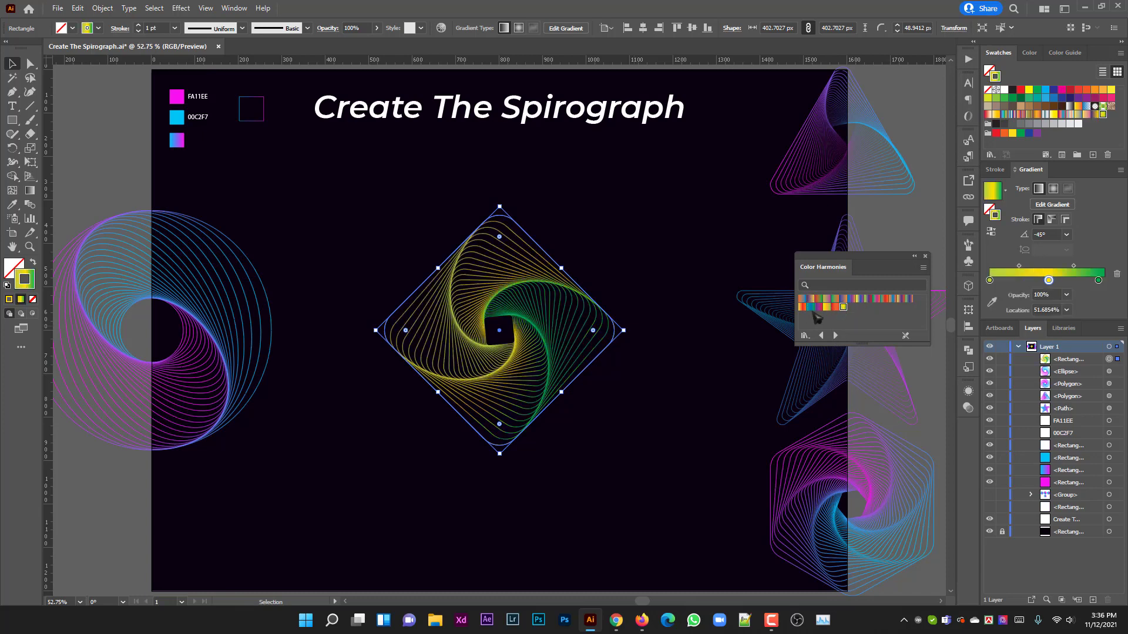
Eyedrop the blue-magenta gradient from the small sample square onto the diamond swirl
{"action": "left_click", "coordinate": [662, 287]}
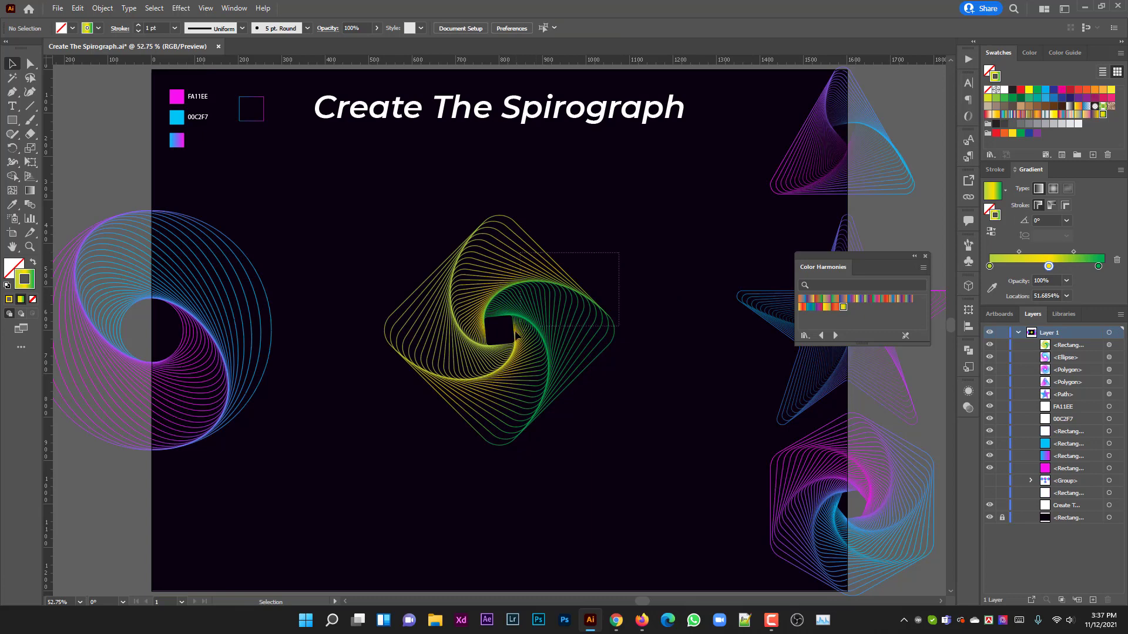
{"action": "left_click", "coordinate": [514, 334]}
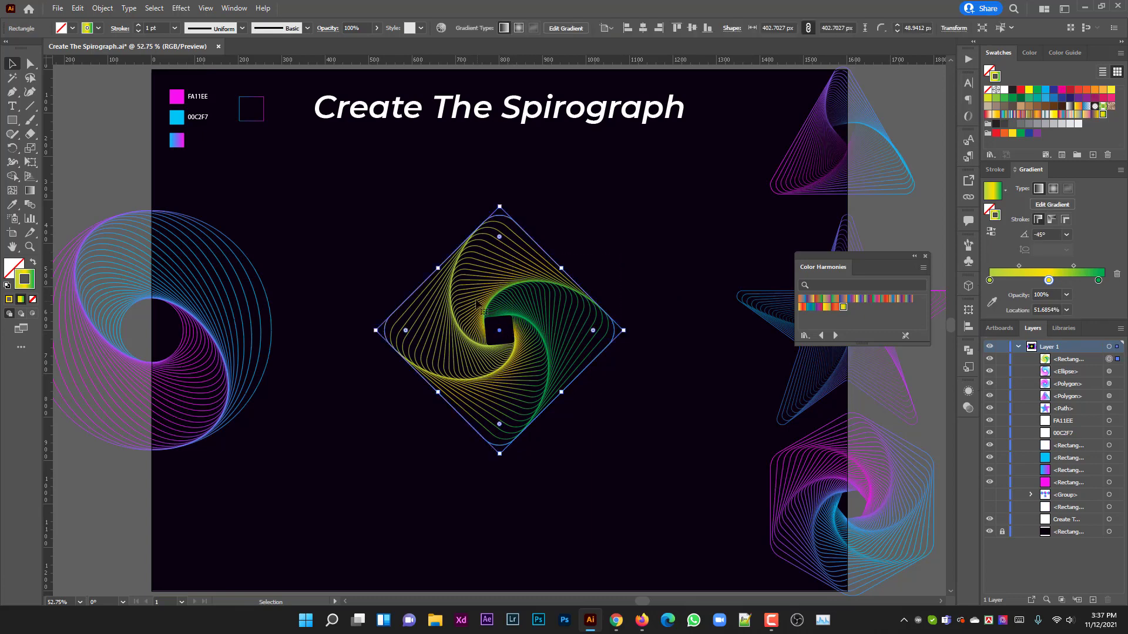
{"action": "key", "text": "i"}
{"action": "left_click", "coordinate": [264, 109]}
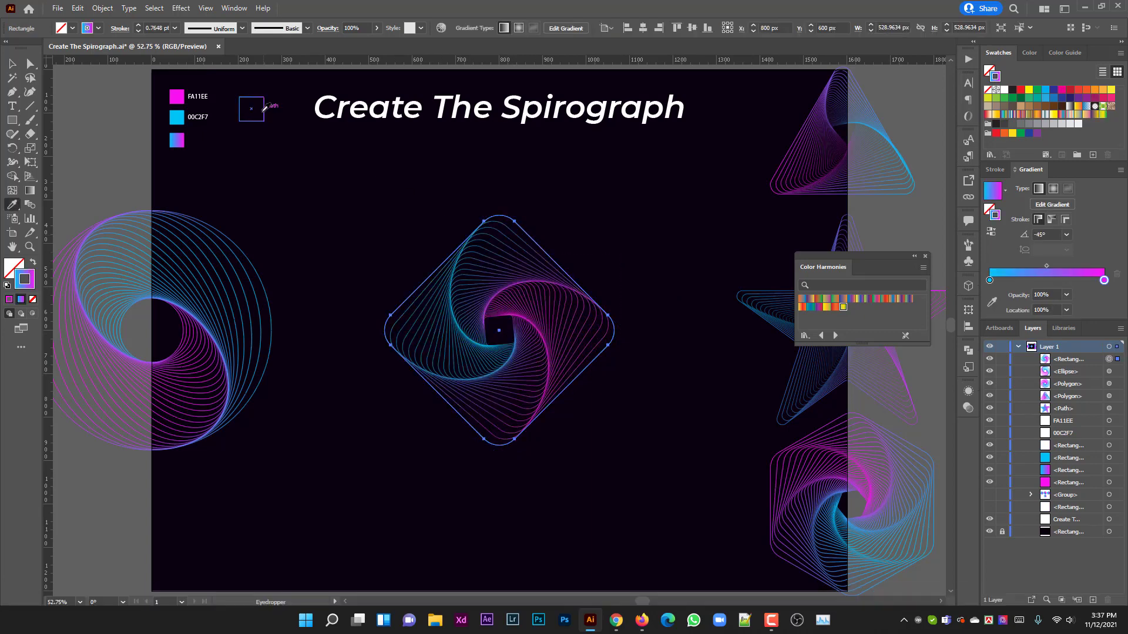
{"action": "left_click", "coordinate": [12, 64]}
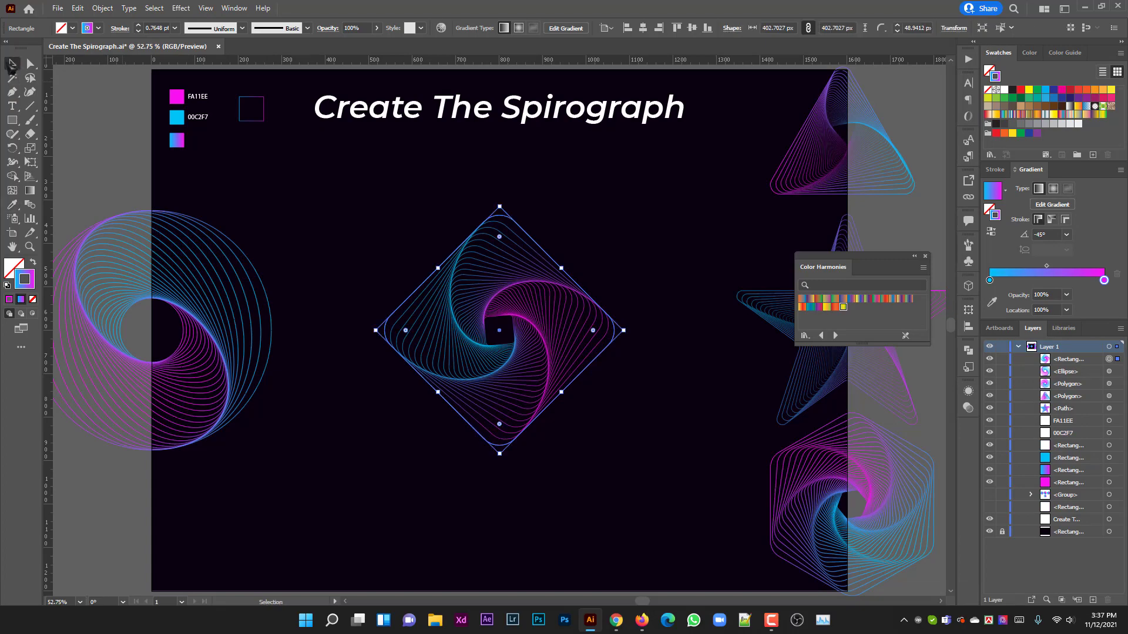
{"action": "left_click", "coordinate": [333, 191]}
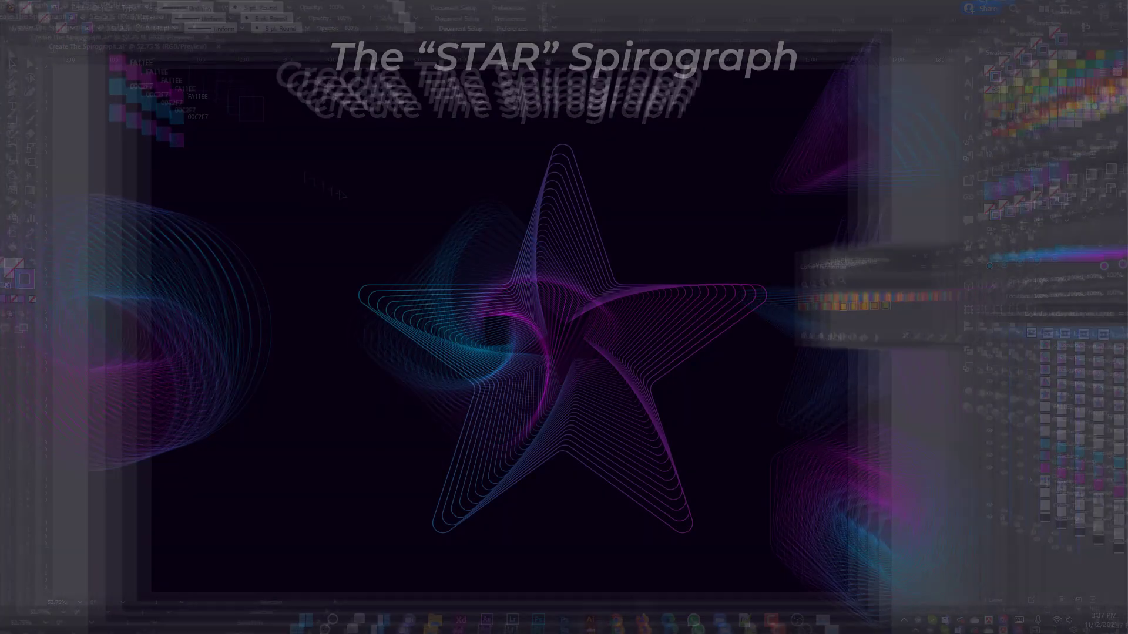